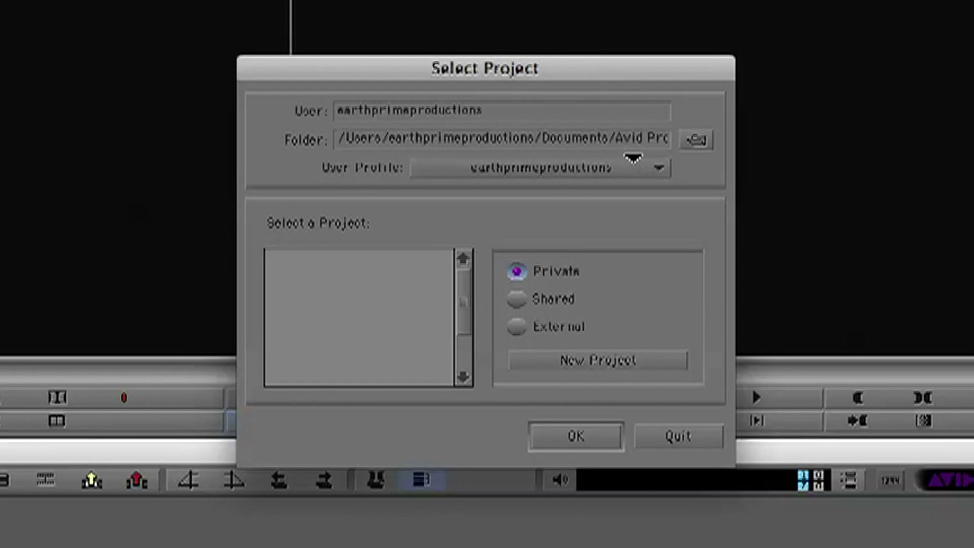
- Show the User Profile pop-up choices in the Select Project dialog
left_click(638, 170)
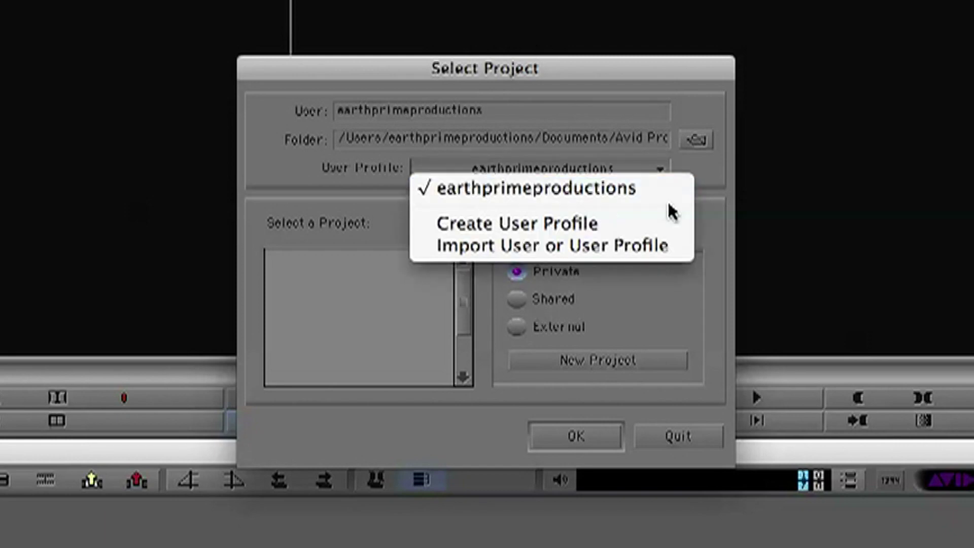
- Create the 'Avid Tutorials' user profile and start a new project under it
left_click(631, 223)
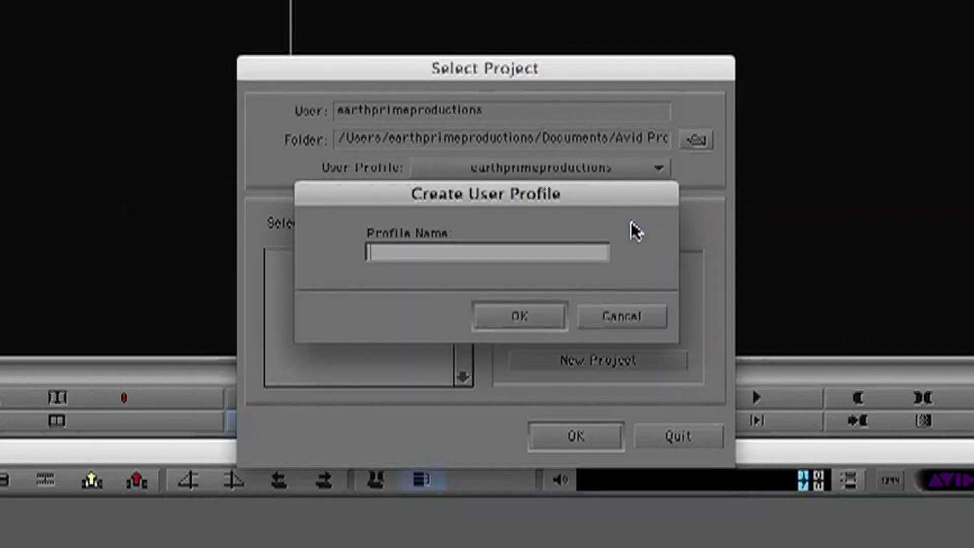
type("Avid Tutorials")
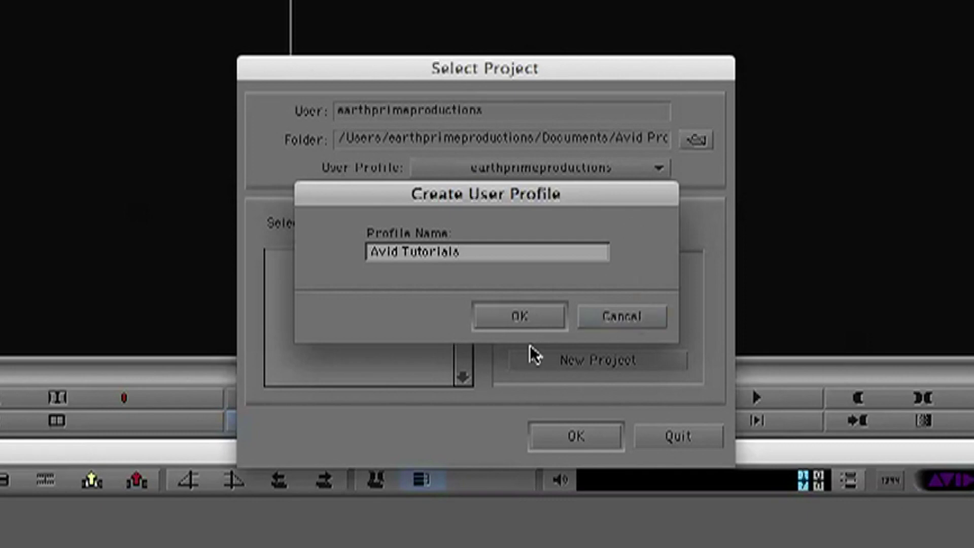
left_click(520, 320)
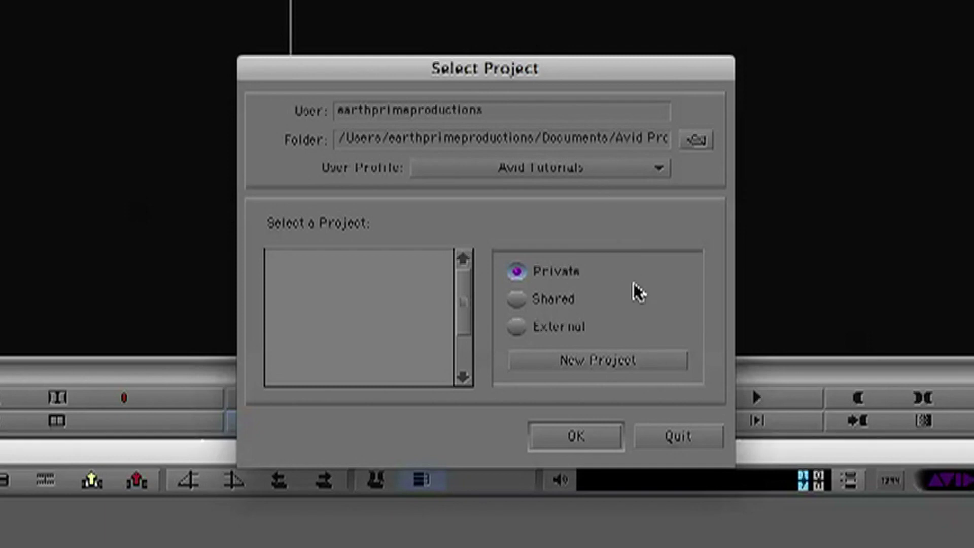
left_click(597, 362)
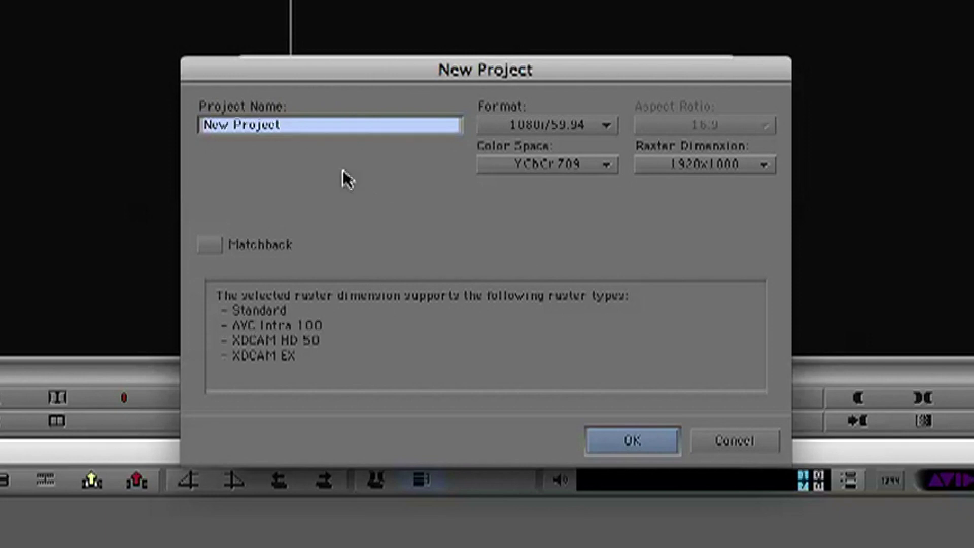
- Create the private project 'AVid Tutorial' with the 1080i/59.94 format
type("AVid I")
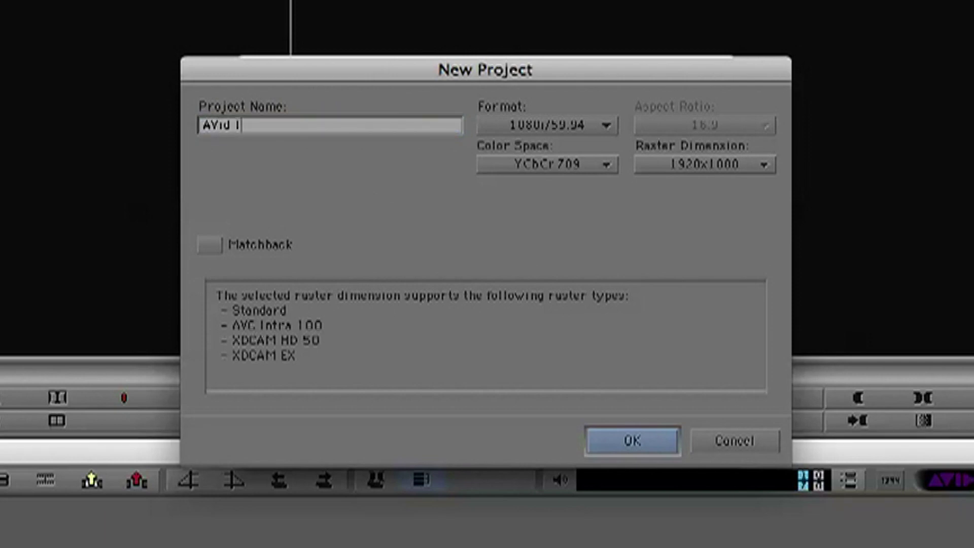
type("utorial")
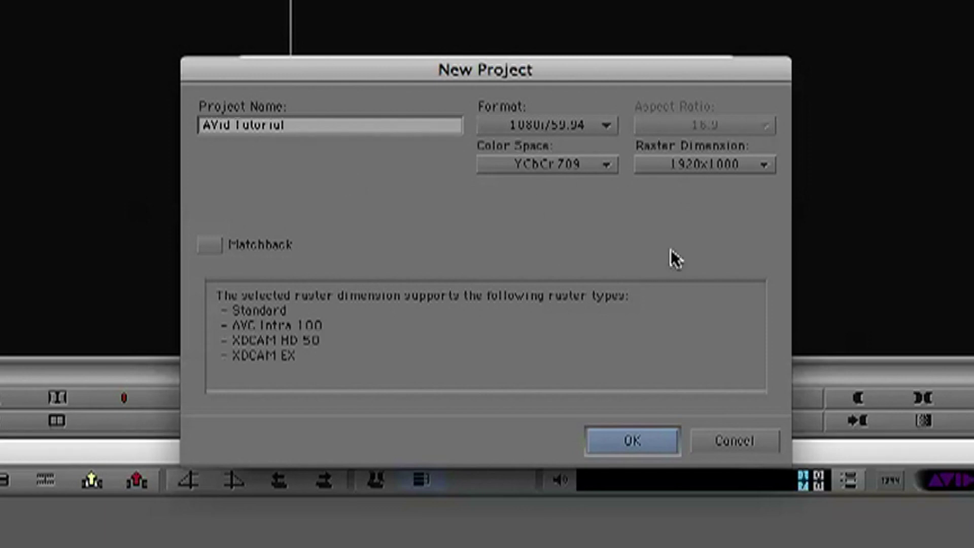
left_click(566, 127)
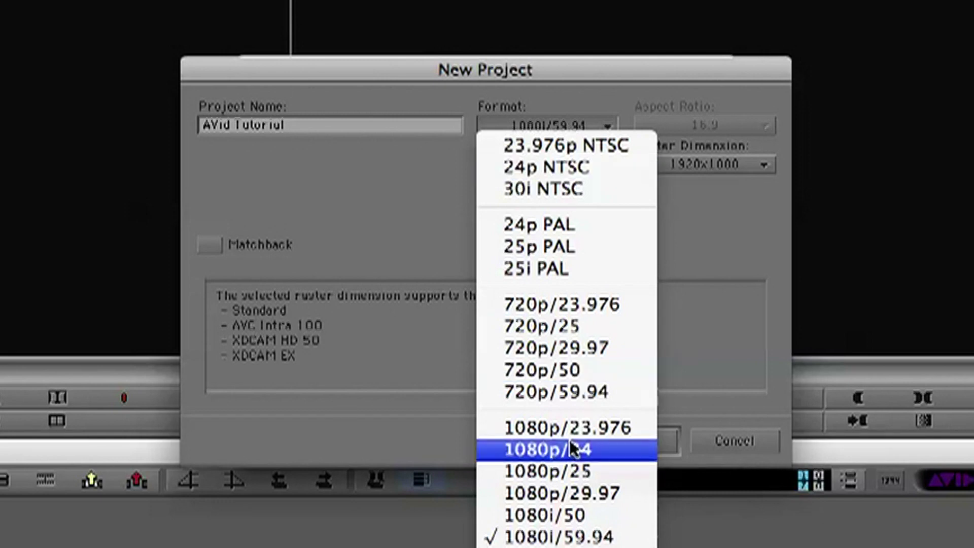
left_click(554, 352)
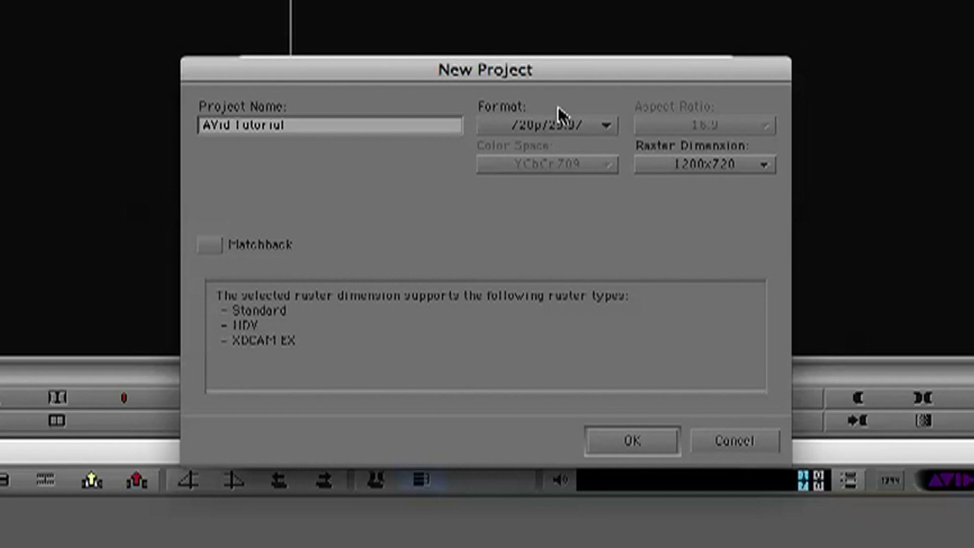
left_click(568, 123)
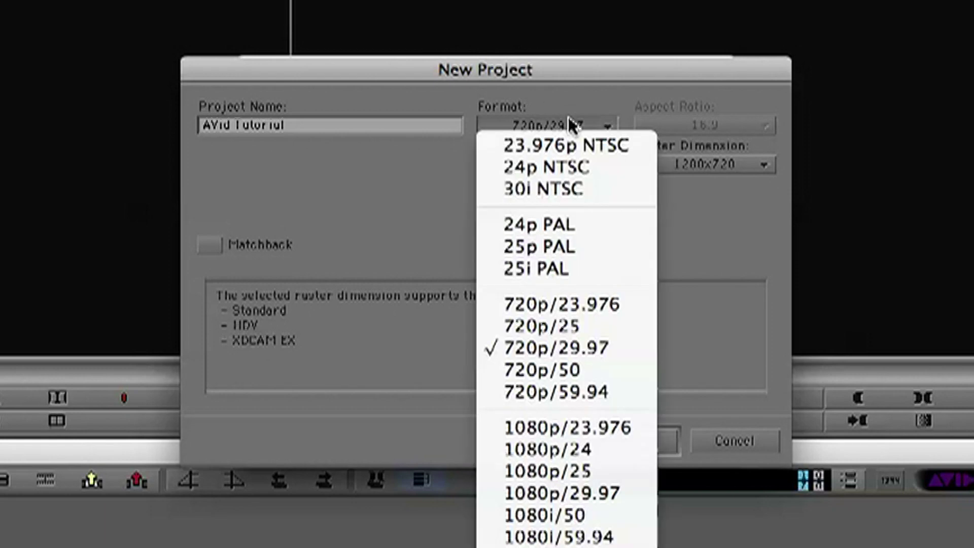
left_click(615, 537)
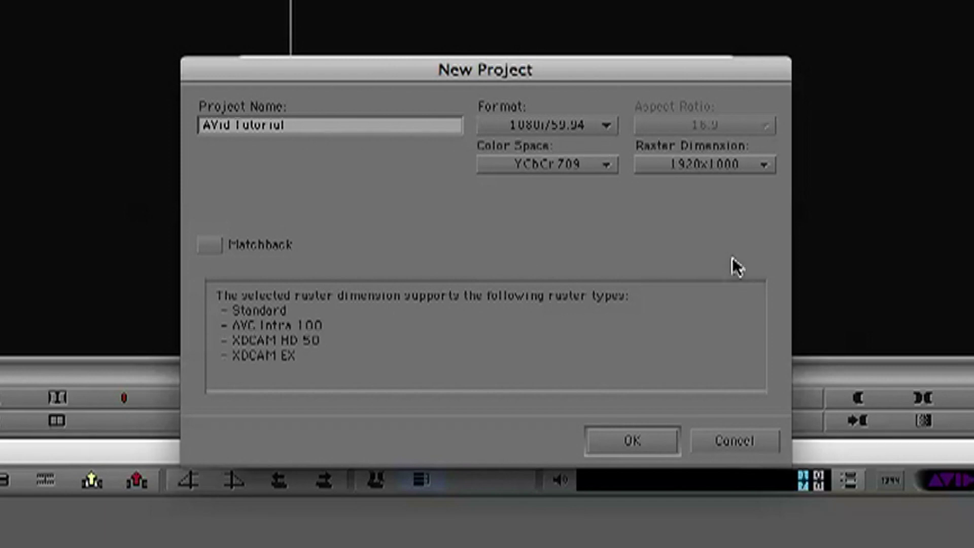
left_click(619, 452)
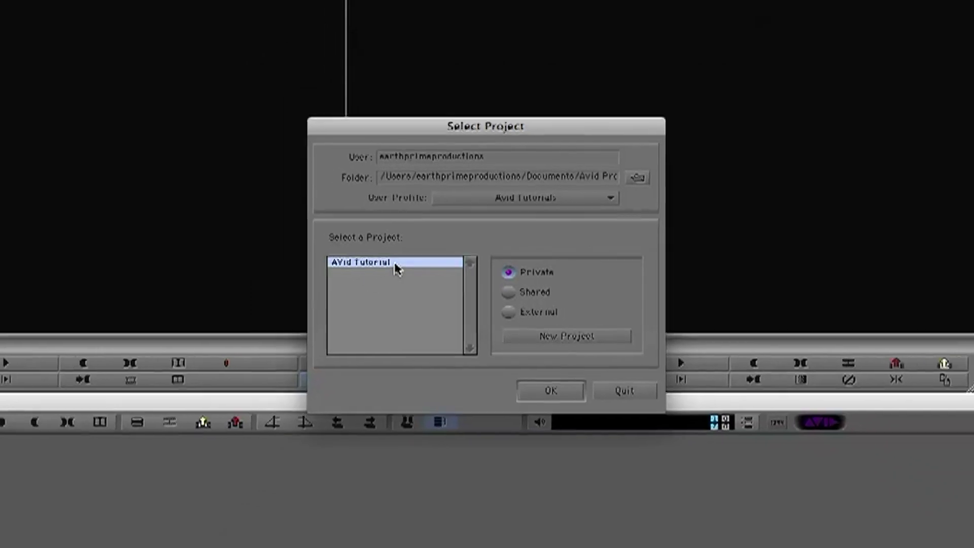
- Open the AVid Tutorial project and move the Composer window to the right
left_click(551, 391)
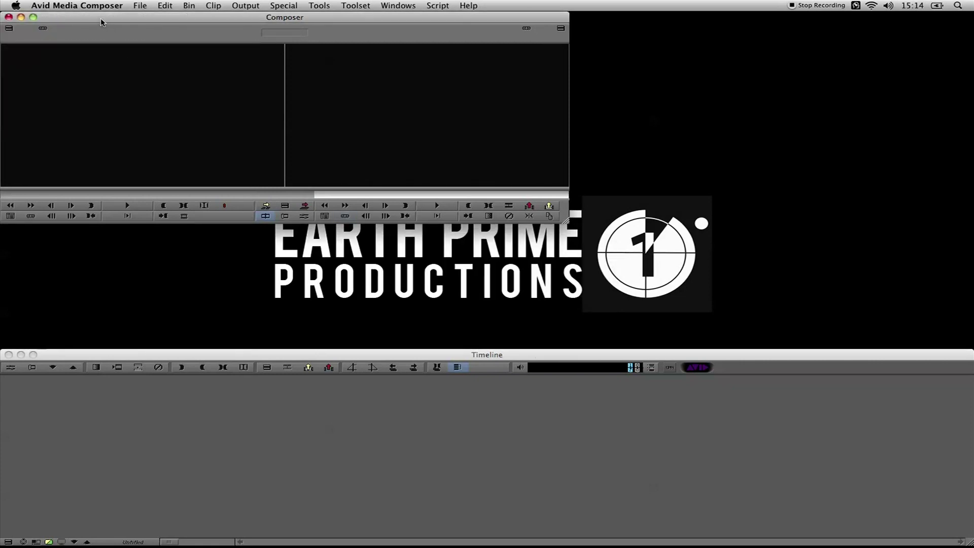
left_click_drag(101, 21, 487, 34)
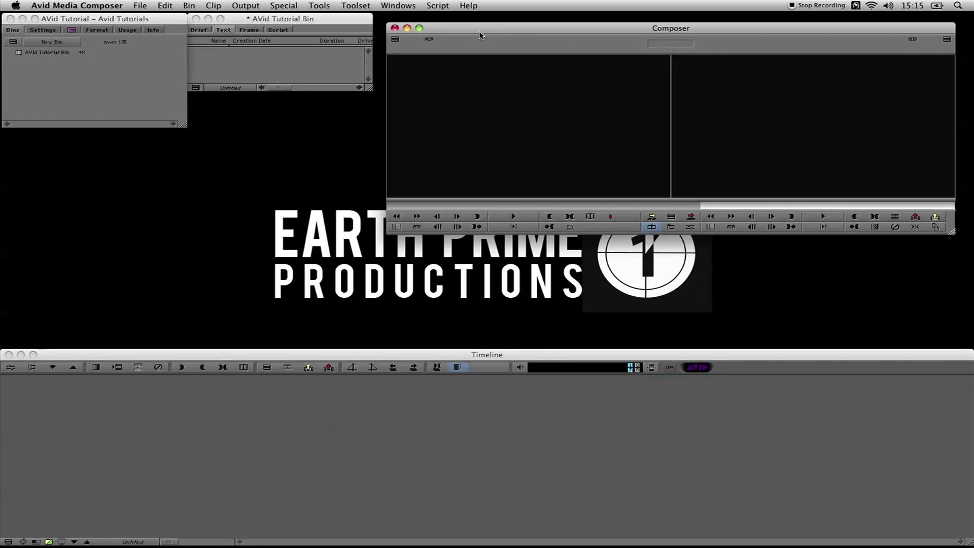
mouse_move(477, 32)
left_mouse_down()
mouse_move(968, 38)
mouse_move(507, 66)
mouse_move(452, 51)
mouse_move(485, 38)
left_mouse_up()
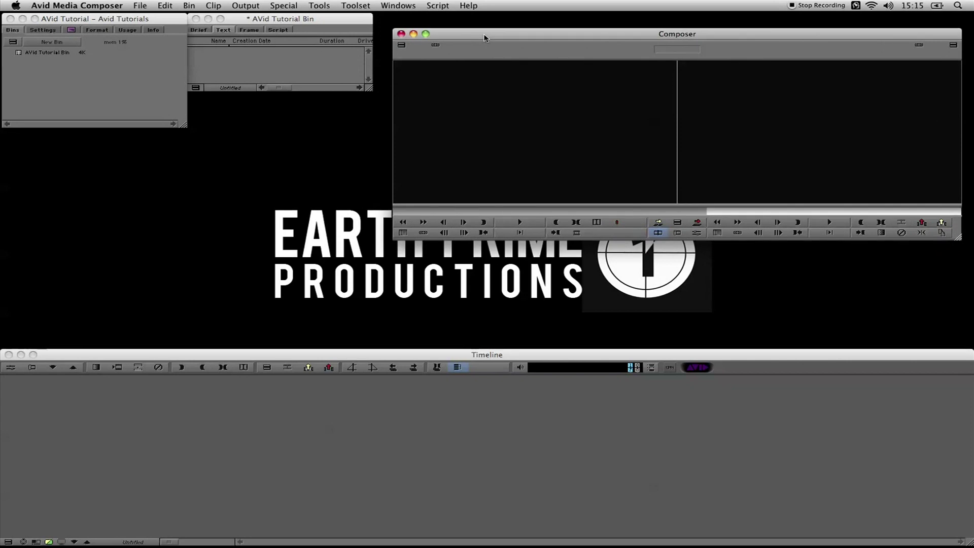
- Try the Color Correction, Source/Record, Effects, Audio, Capture and Full Screen Playback toolsets
left_click(355, 6)
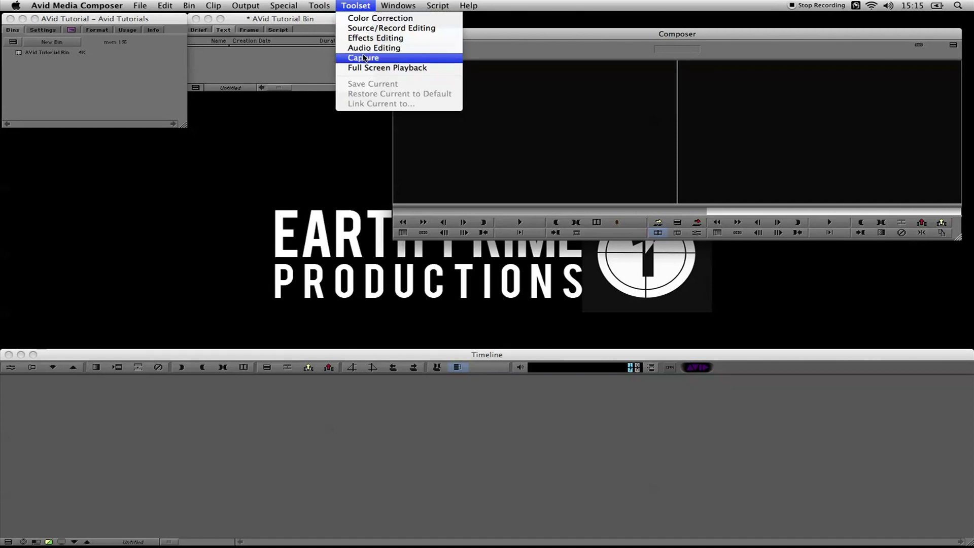
left_click(360, 19)
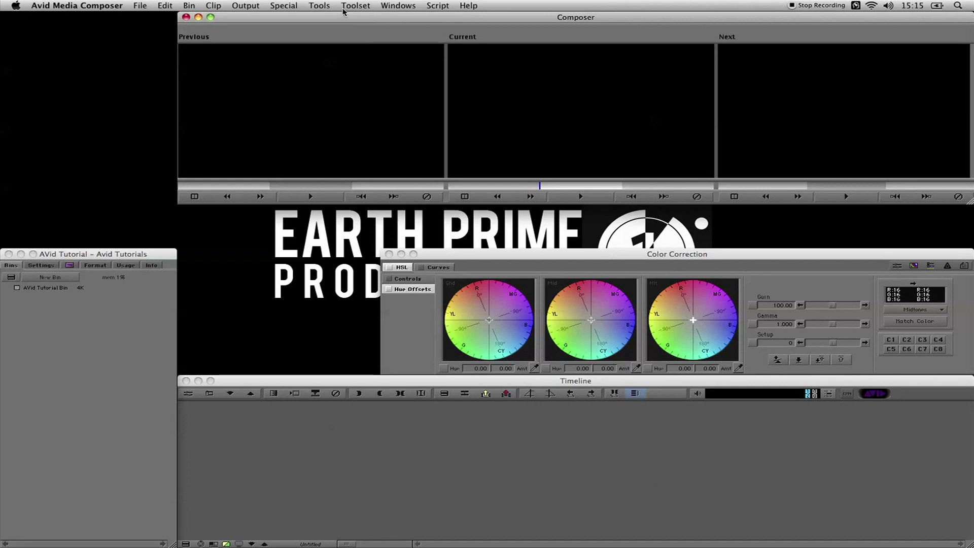
left_click(354, 6)
left_click(355, 29)
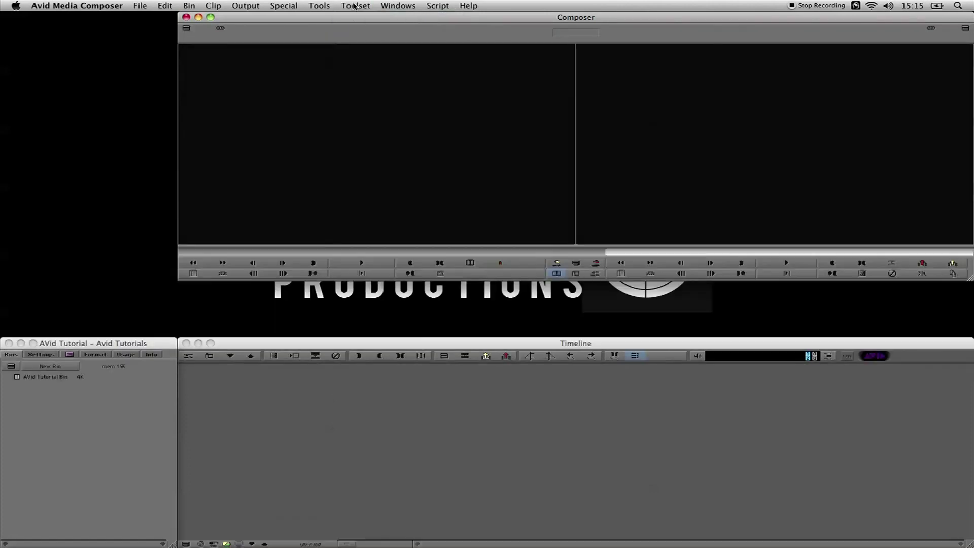
left_click(355, 6)
left_click(360, 39)
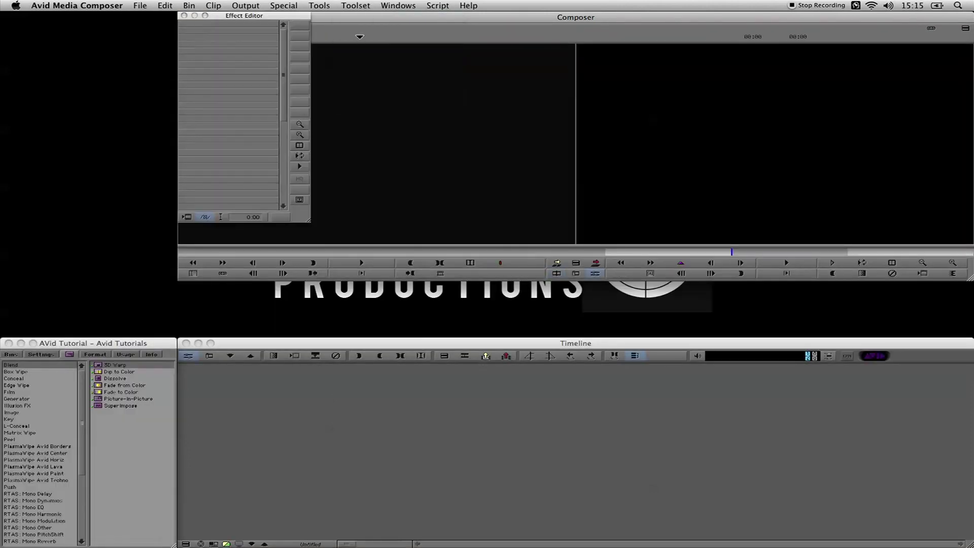
left_click(354, 7)
left_click(357, 48)
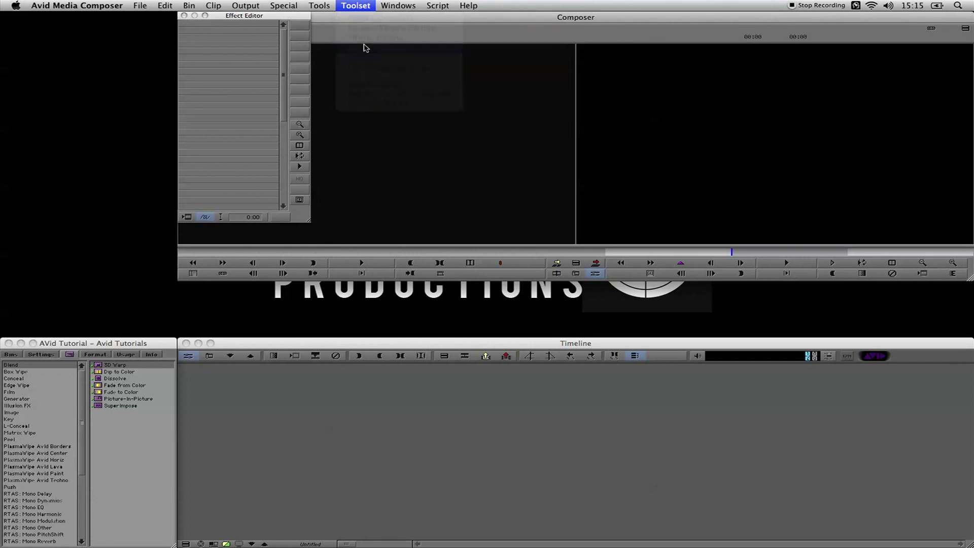
left_click(358, 4)
left_click(361, 58)
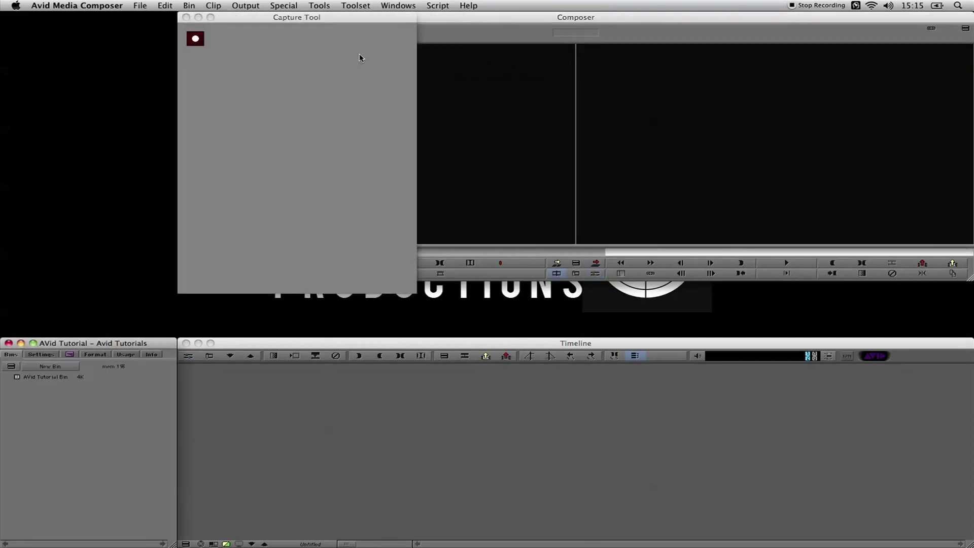
left_click(345, 8)
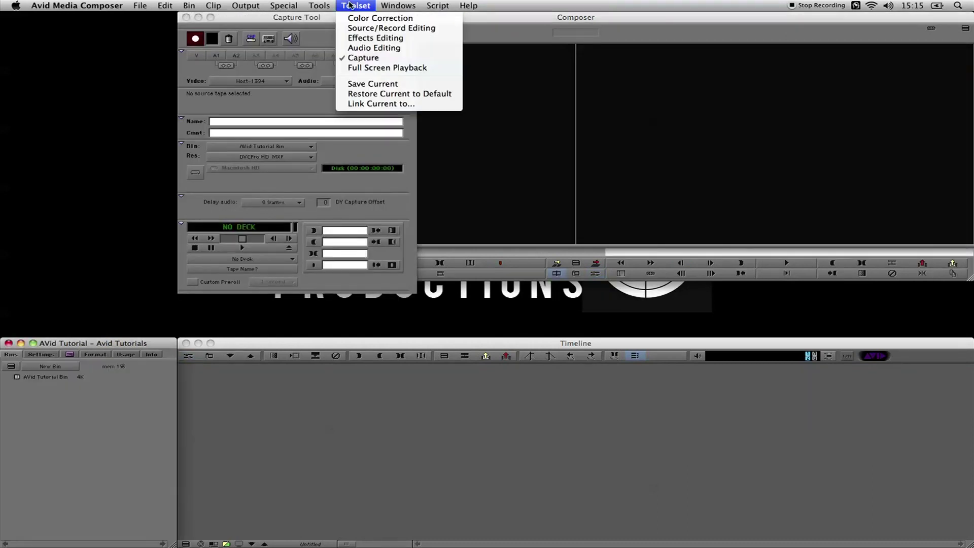
left_click(378, 68)
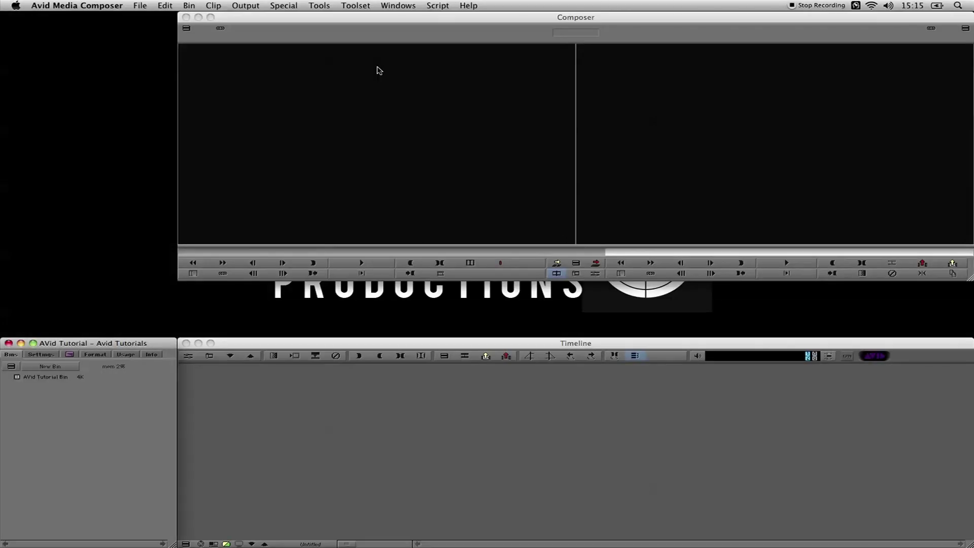
- Move the Audio Mixer in Audio Editing, load Color Correction, then return to Source/Record Editing
left_click(354, 6)
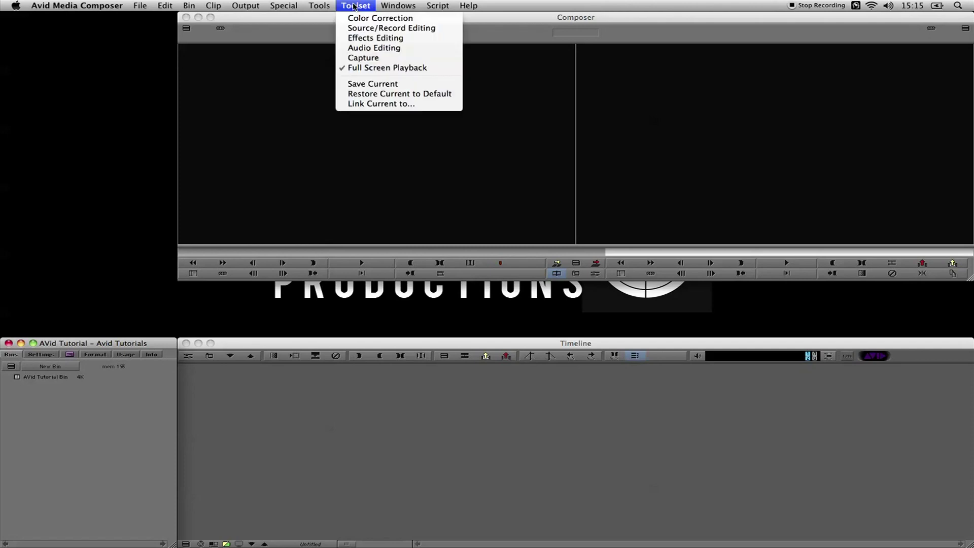
left_click(369, 49)
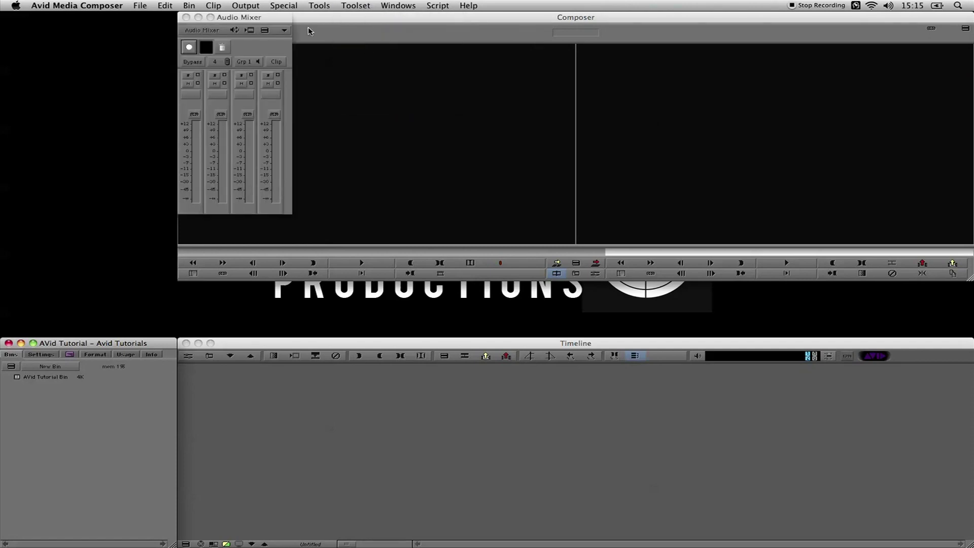
left_click_drag(266, 19, 137, 52)
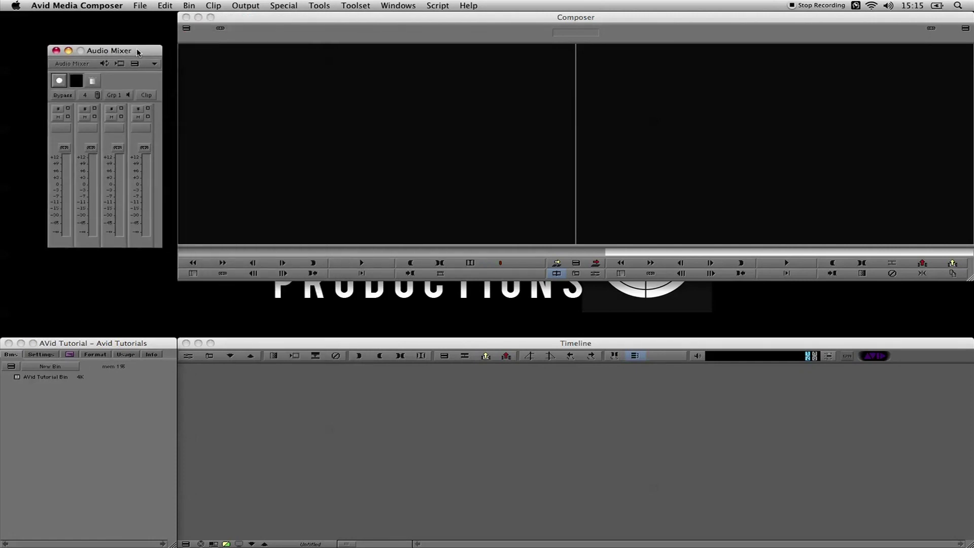
left_click(360, 4)
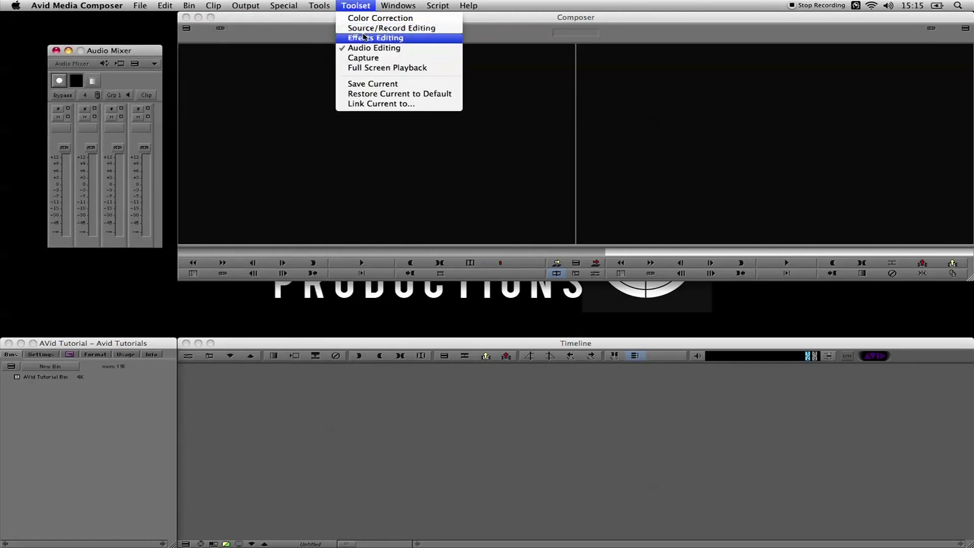
left_click(358, 19)
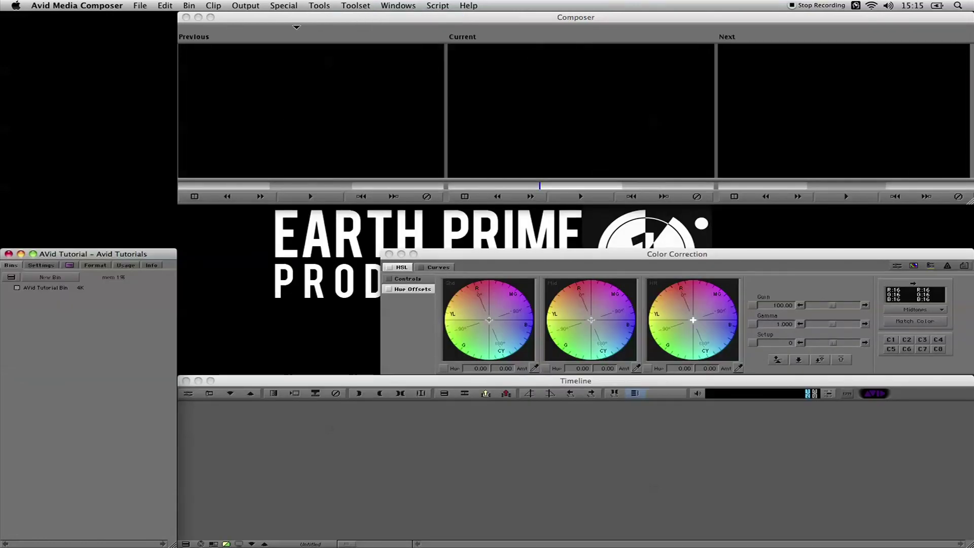
left_click(319, 5)
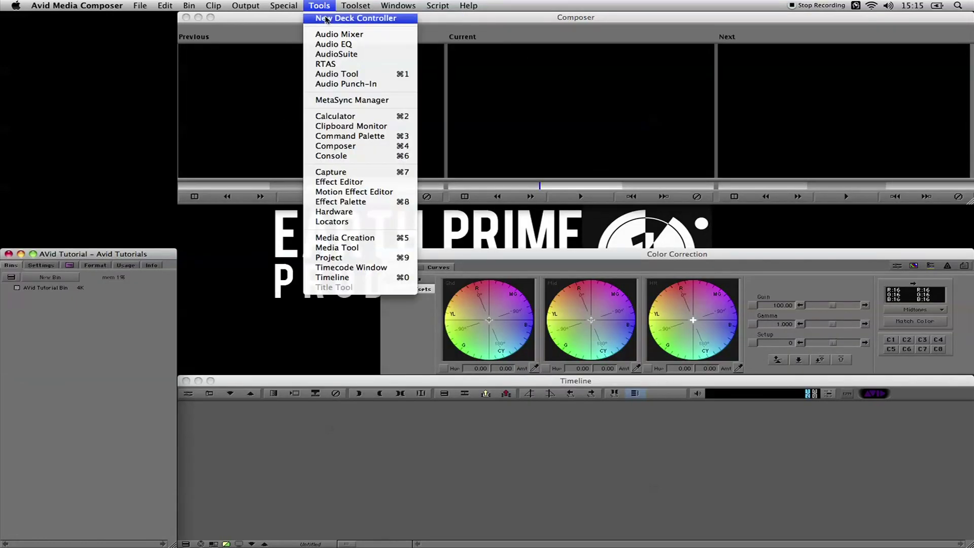
mouse_move(355, 5)
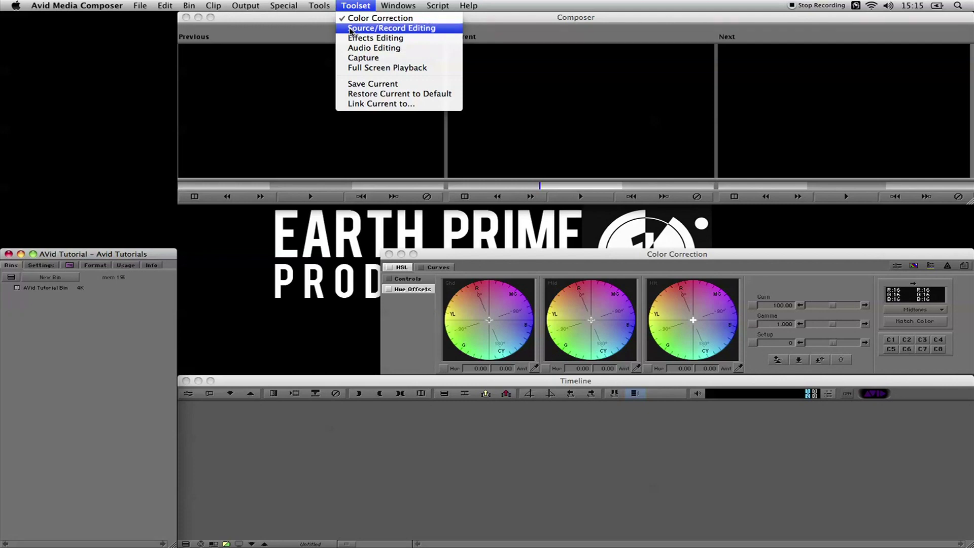
left_click(351, 31)
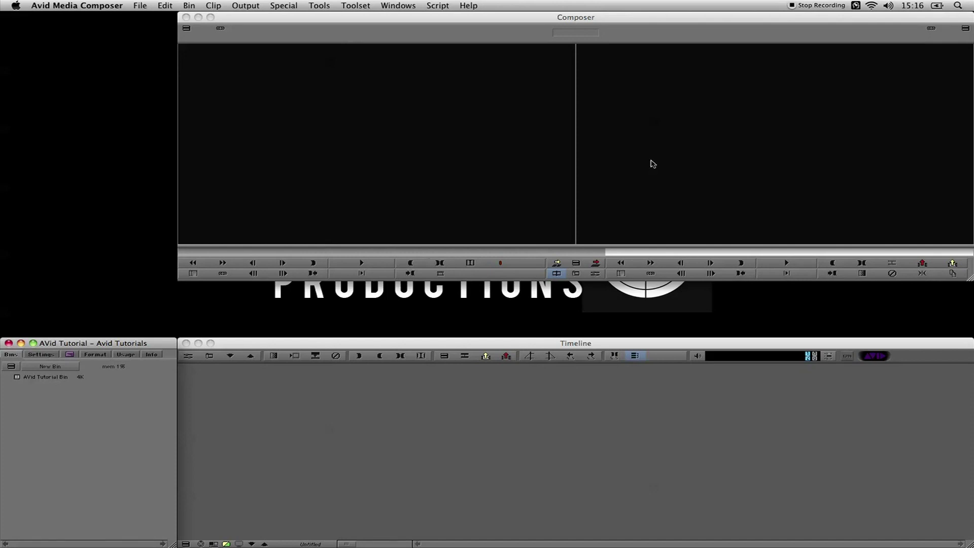
- Raise the Timeline, place the project window top-left and make it taller
mouse_move(466, 345)
left_mouse_down()
mouse_move(465, 288)
mouse_move(465, 340)
left_mouse_up()
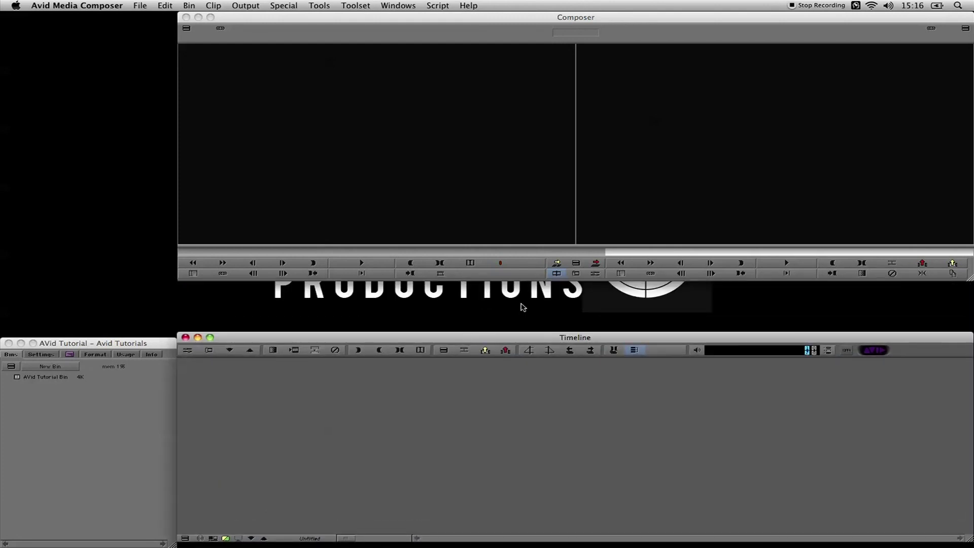
left_click_drag(478, 337, 478, 289)
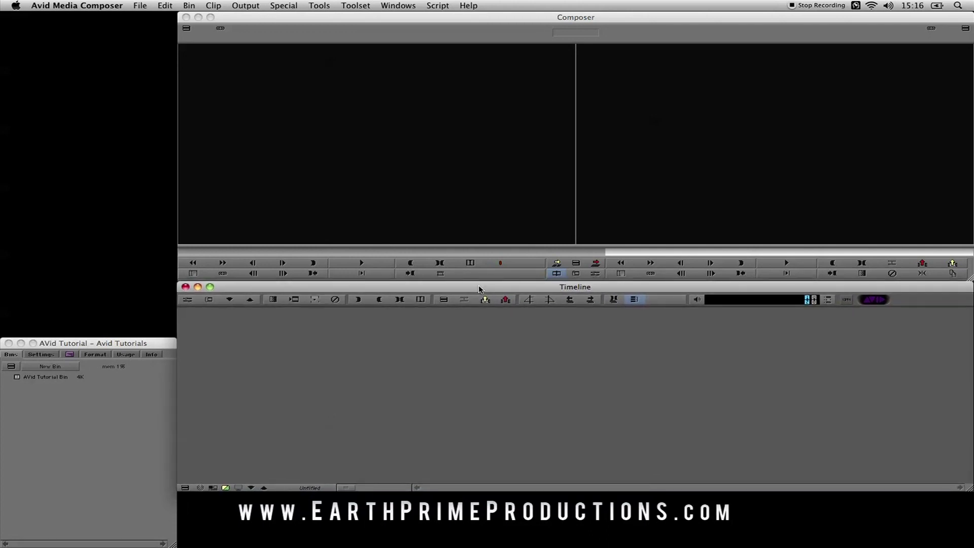
left_click_drag(125, 345, 125, 19)
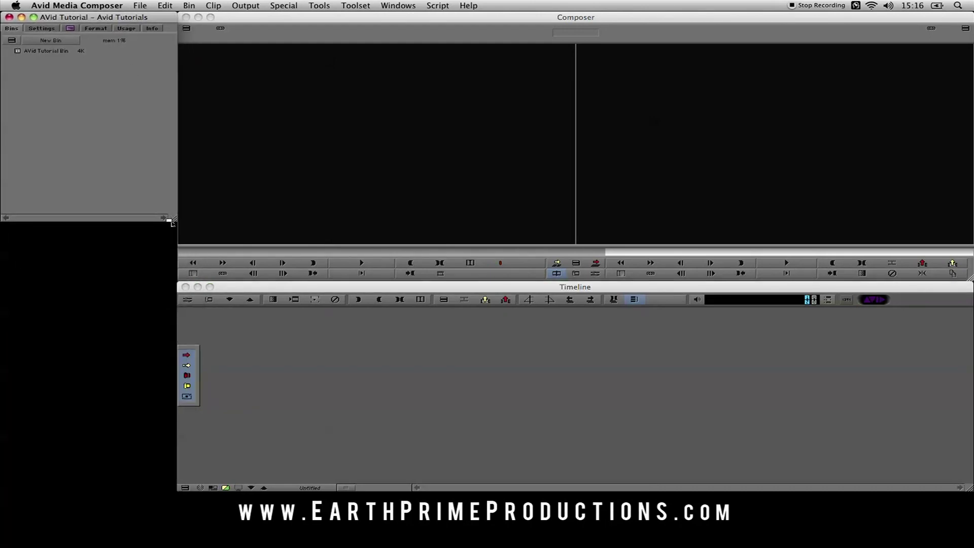
left_click_drag(173, 219, 173, 278)
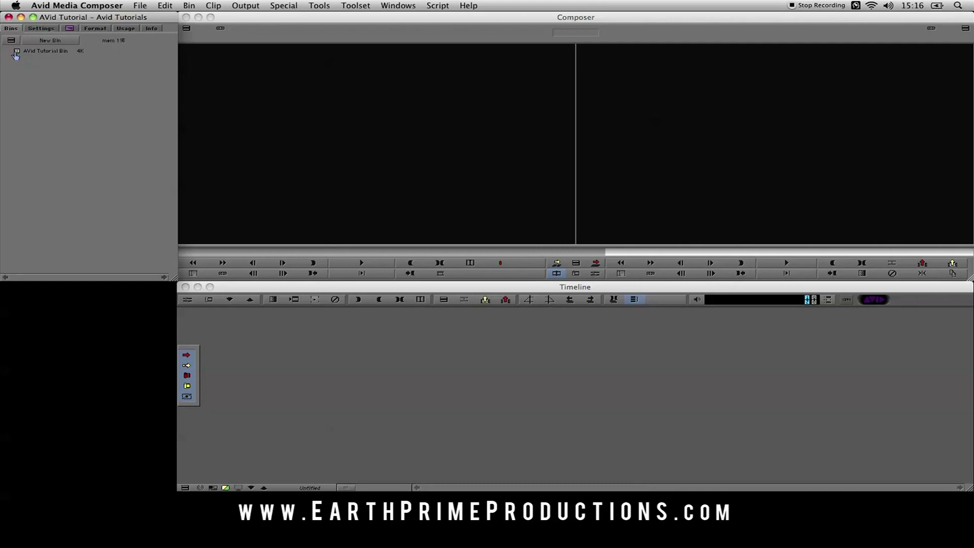
- Browse the Settings, Effects, Format, Usage, Info and Bins tabs, ending on Settings
left_click(43, 29)
left_click(69, 29)
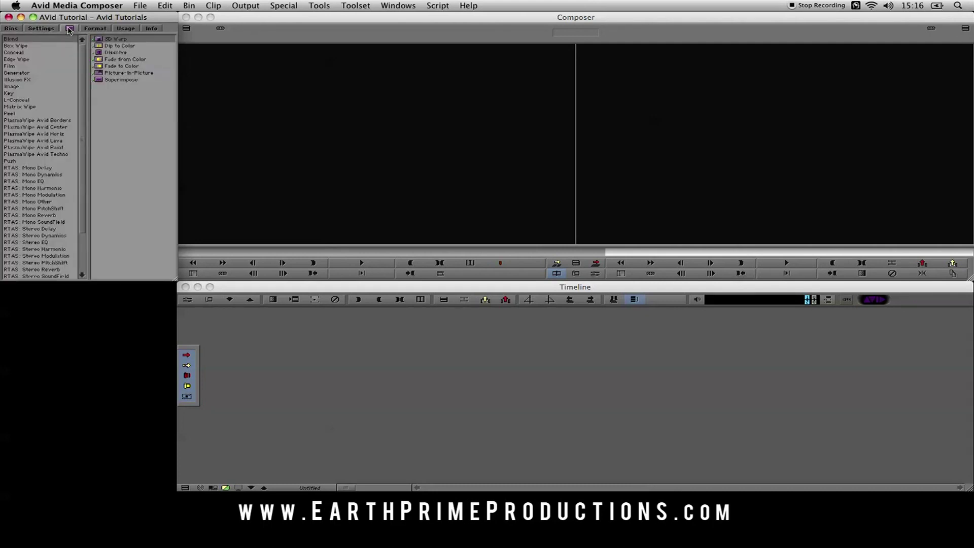
left_click(99, 29)
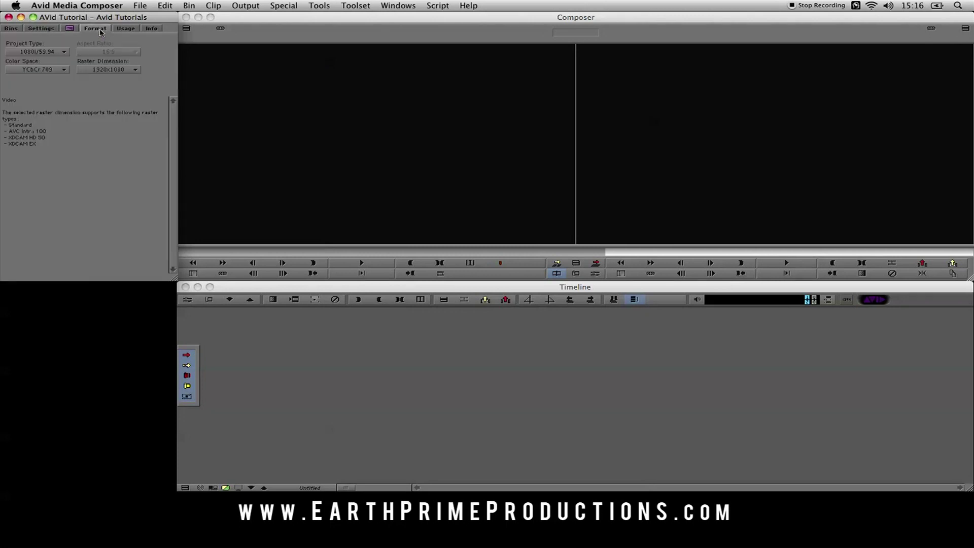
left_click(126, 30)
left_click(151, 29)
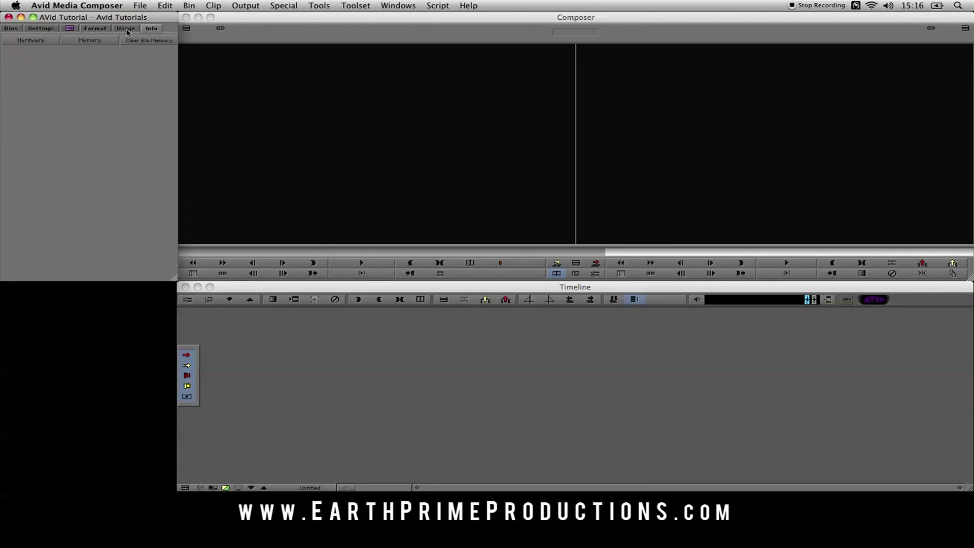
left_click(11, 29)
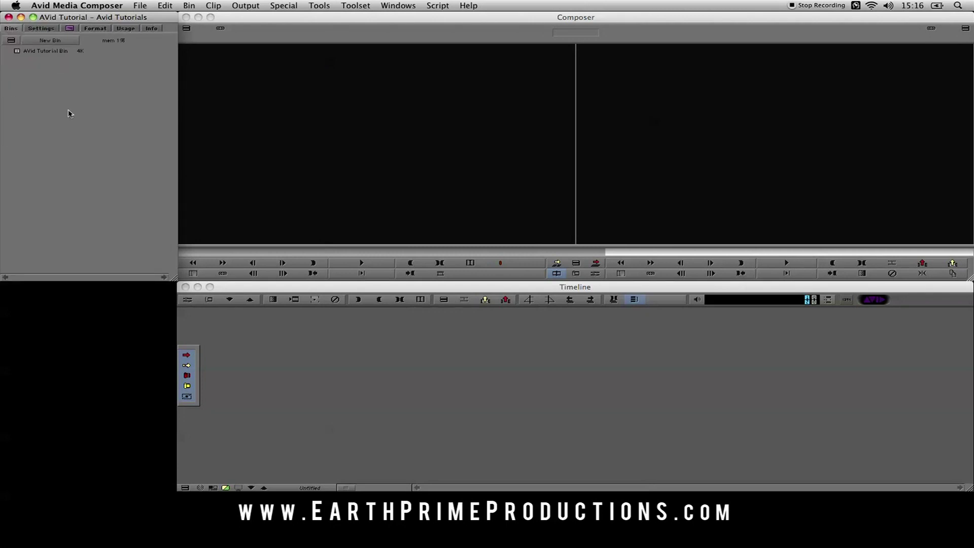
left_click(45, 29)
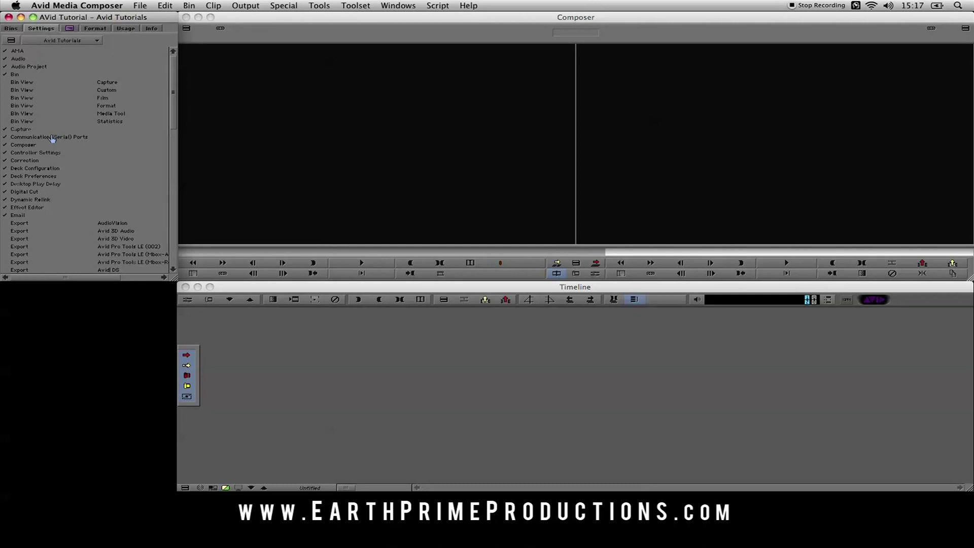
left_click(92, 5)
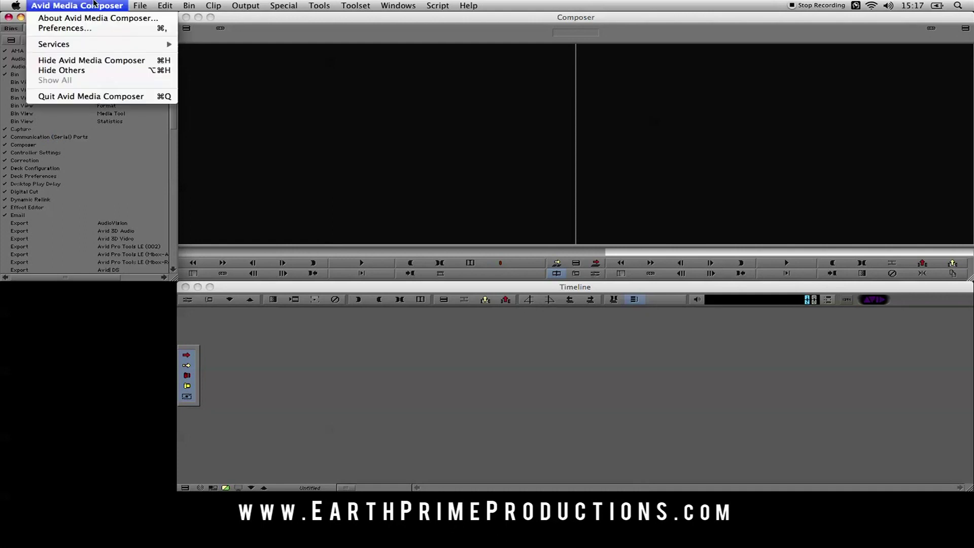
- Open Preferences, scroll the Settings list and reload the Avid Tutorials user profile
left_click(75, 29)
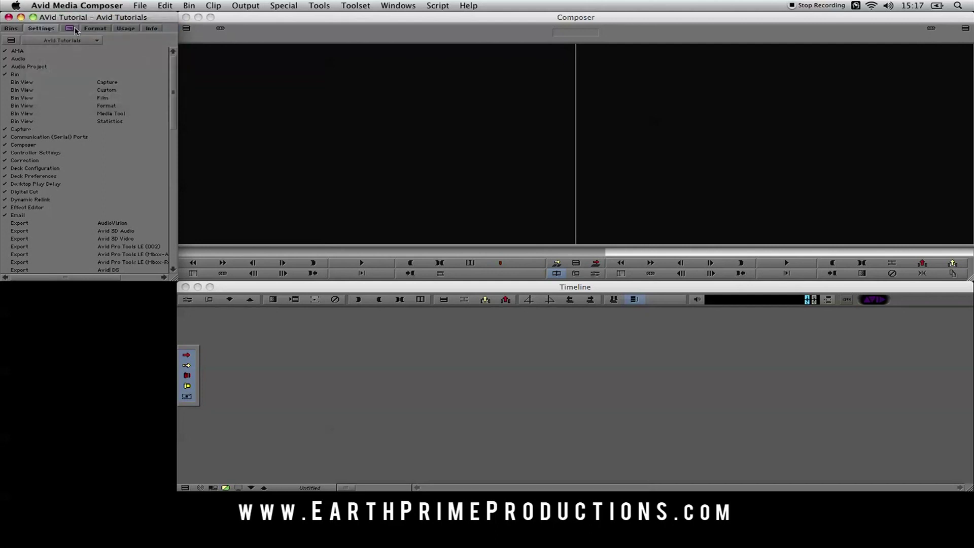
left_click(68, 74)
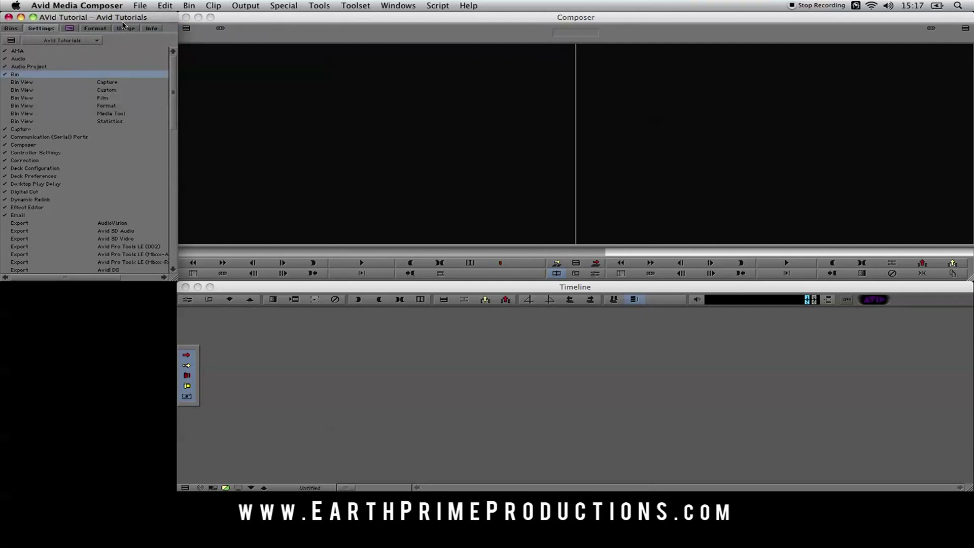
left_click(11, 28)
left_click(76, 5)
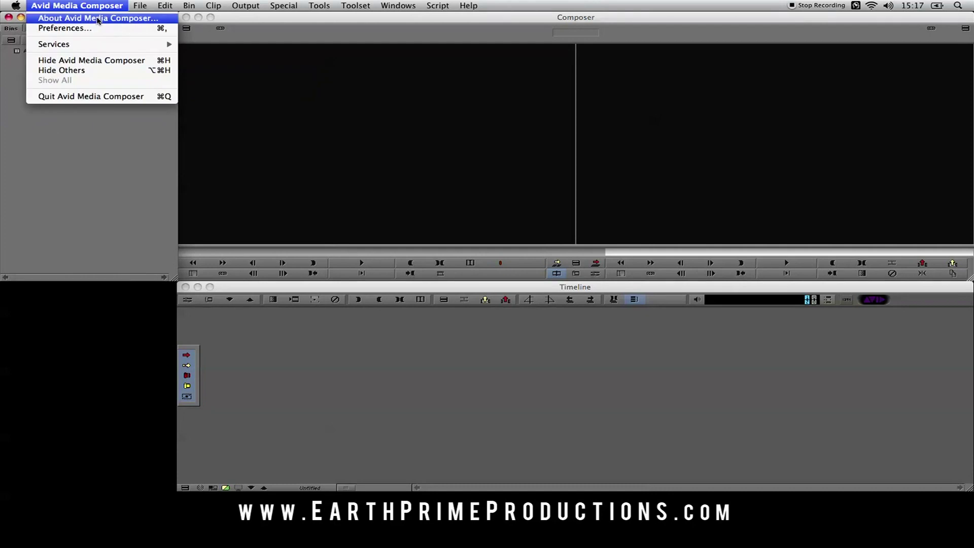
left_click(93, 29)
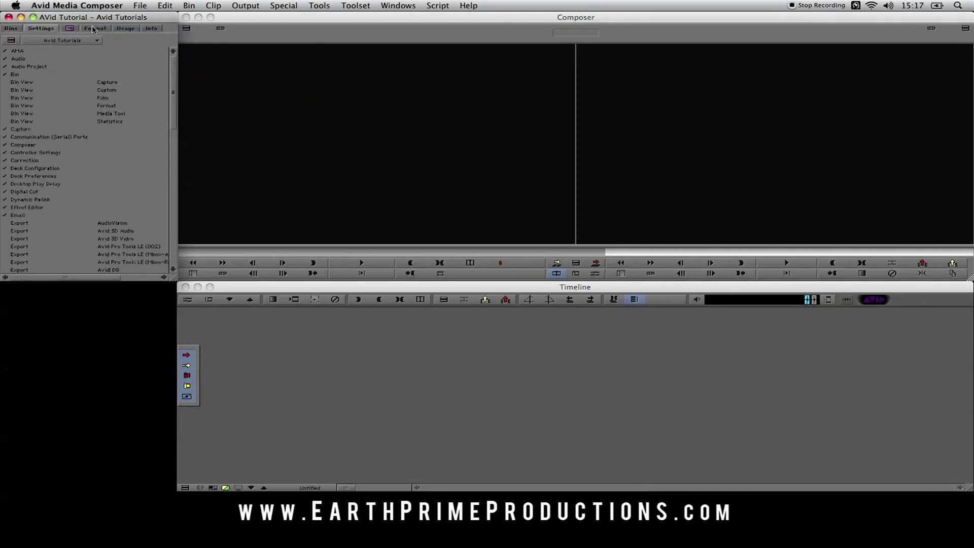
scroll(66, 124, "down", 9)
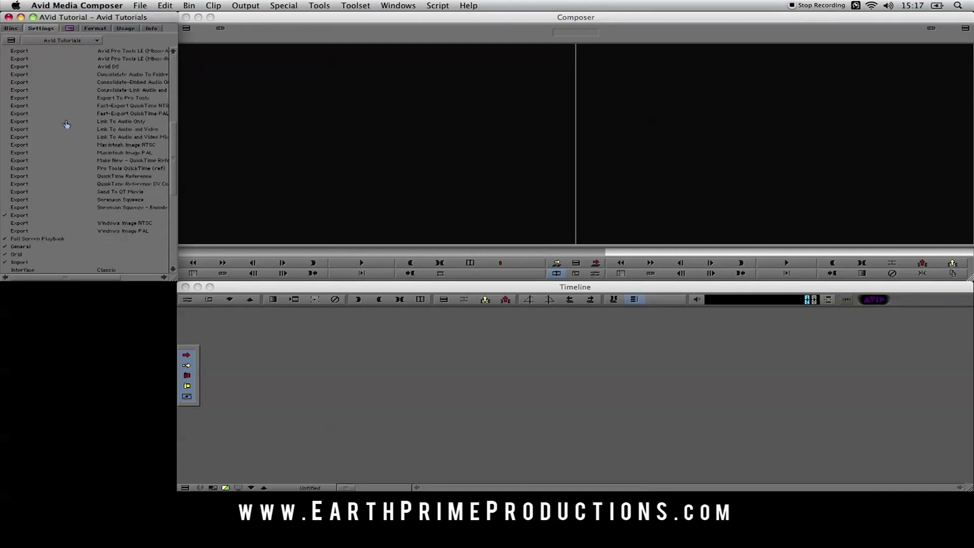
scroll(65, 124, "down", 3)
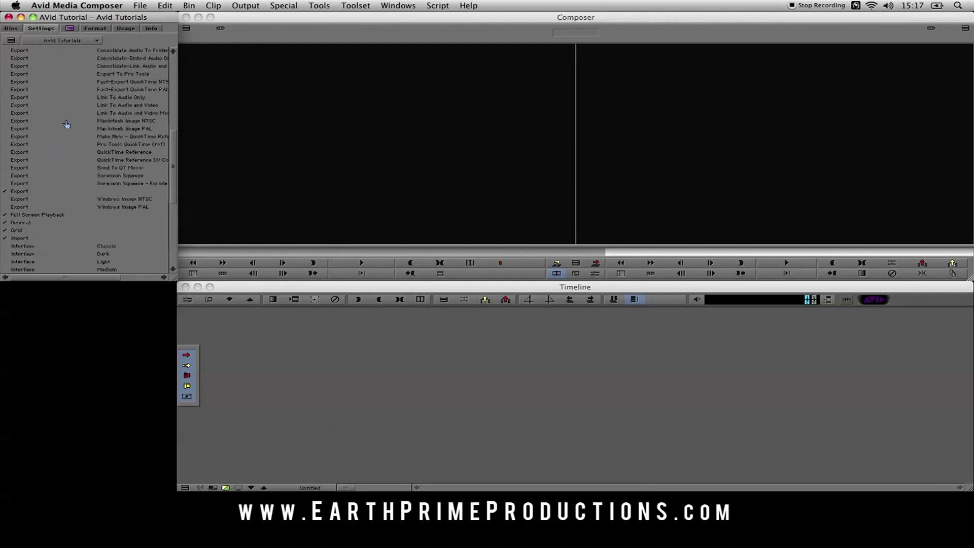
scroll(66, 124, "up", 12)
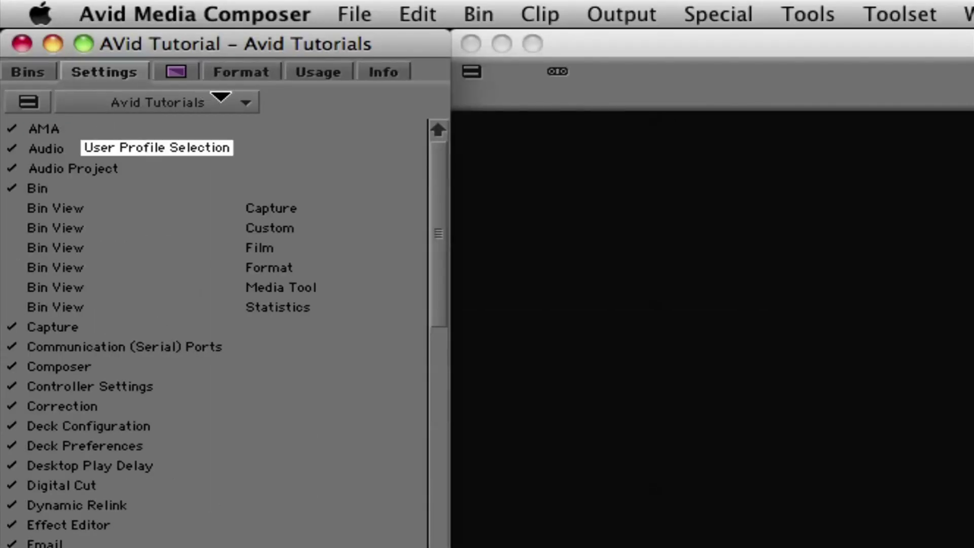
left_click(234, 102)
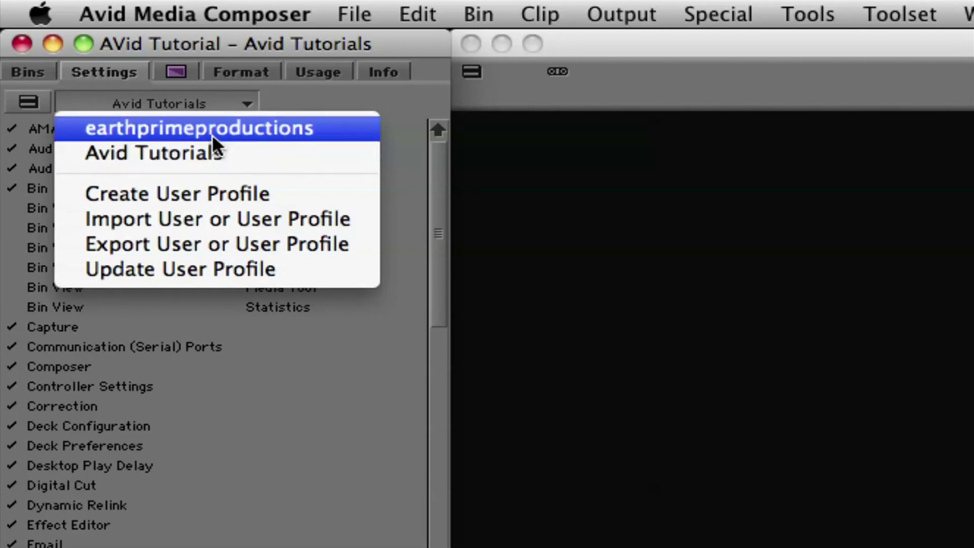
left_click(211, 152)
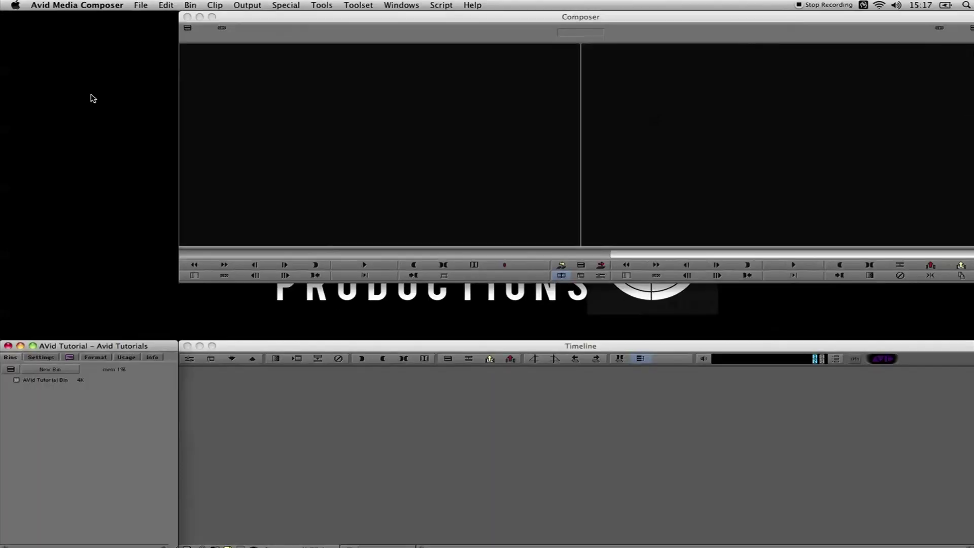
left_click_drag(69, 344, 68, 17)
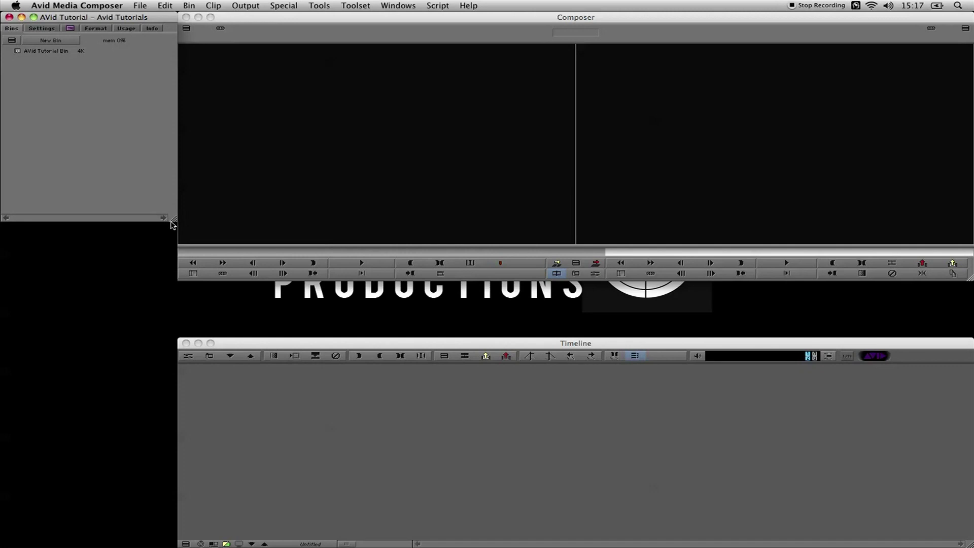
left_click_drag(171, 223, 172, 278)
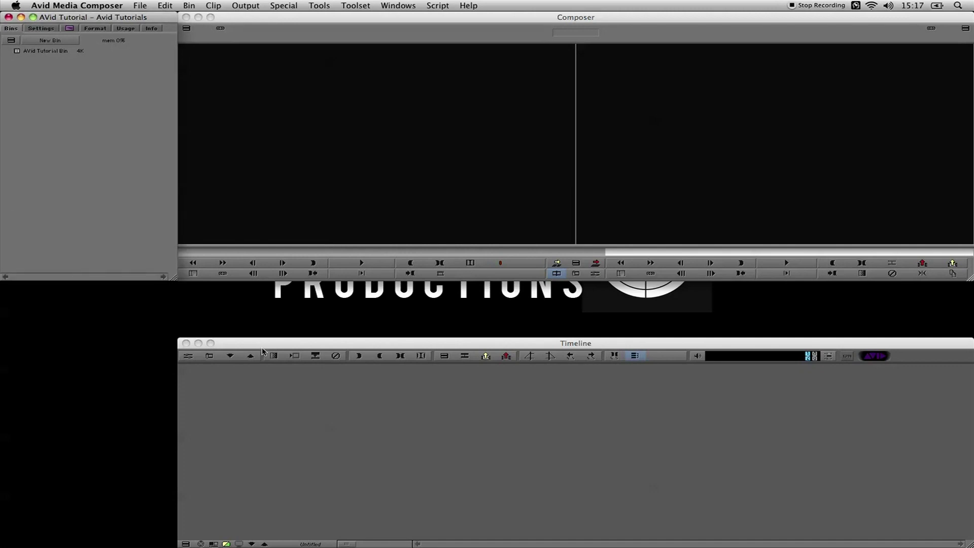
left_click_drag(262, 349, 263, 293)
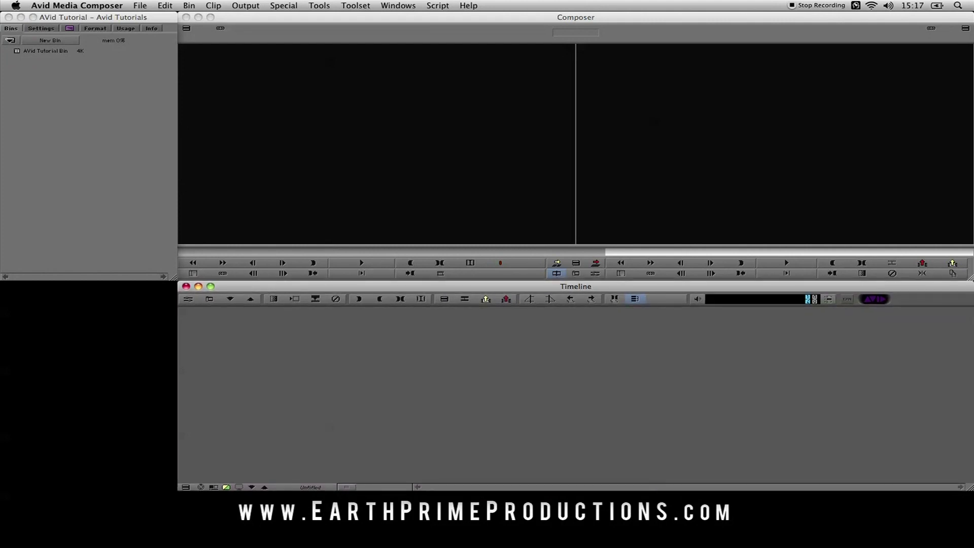
left_click(72, 90)
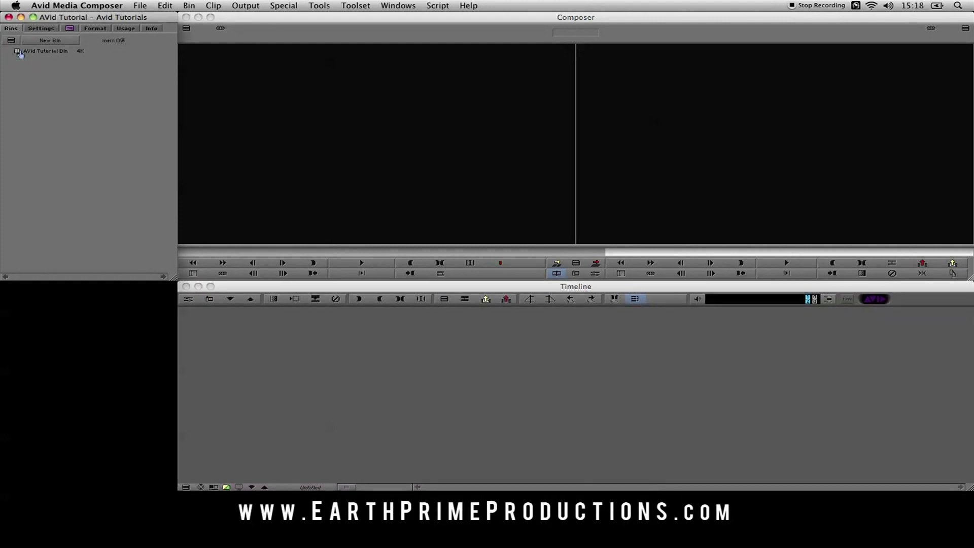
left_click(41, 30)
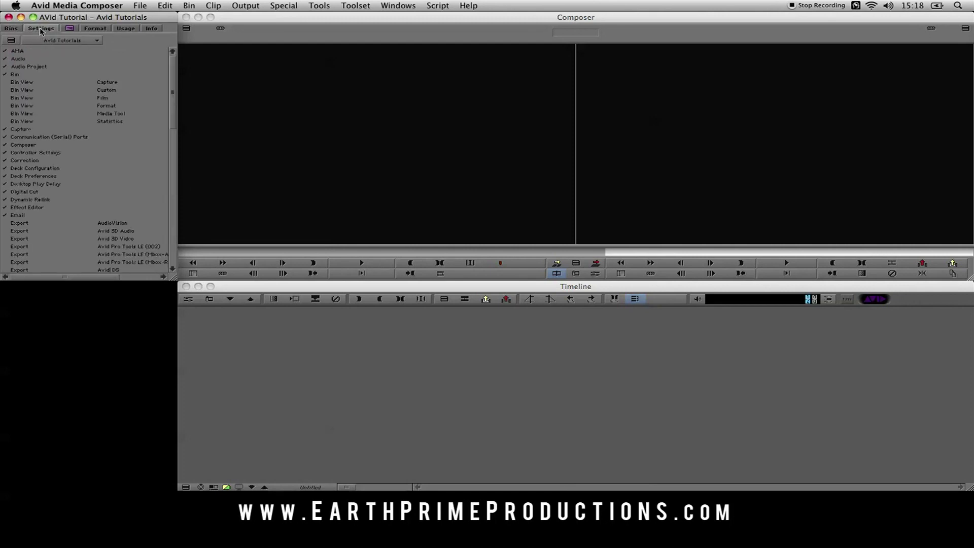
left_click(11, 29)
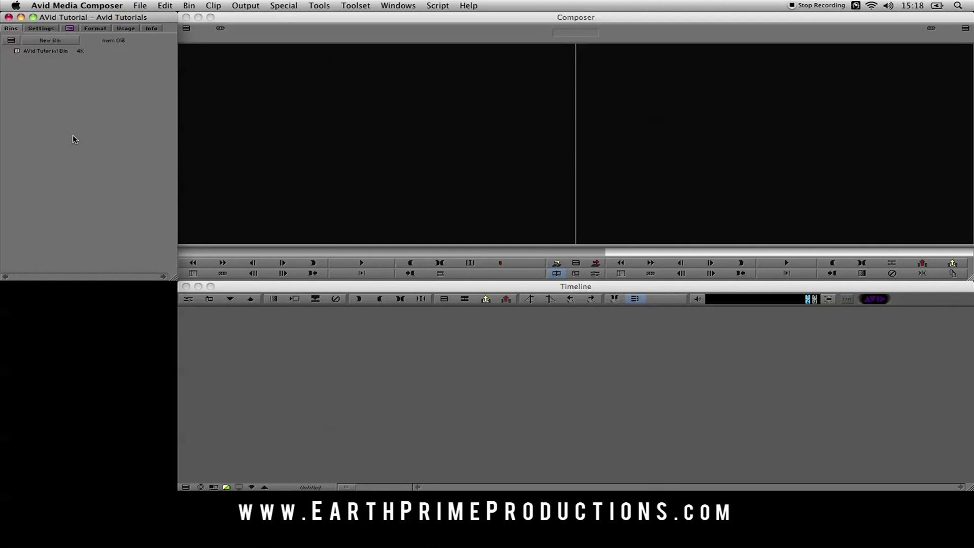
- Open the AVid Tutorial Bin and dock it beneath the project window, stretched down the left
double_click(16, 53)
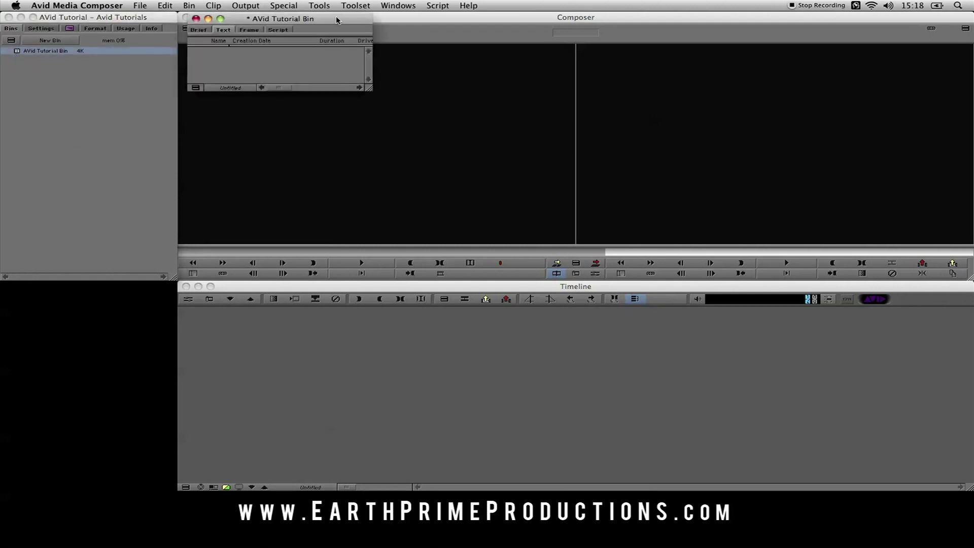
left_click_drag(354, 19, 168, 286)
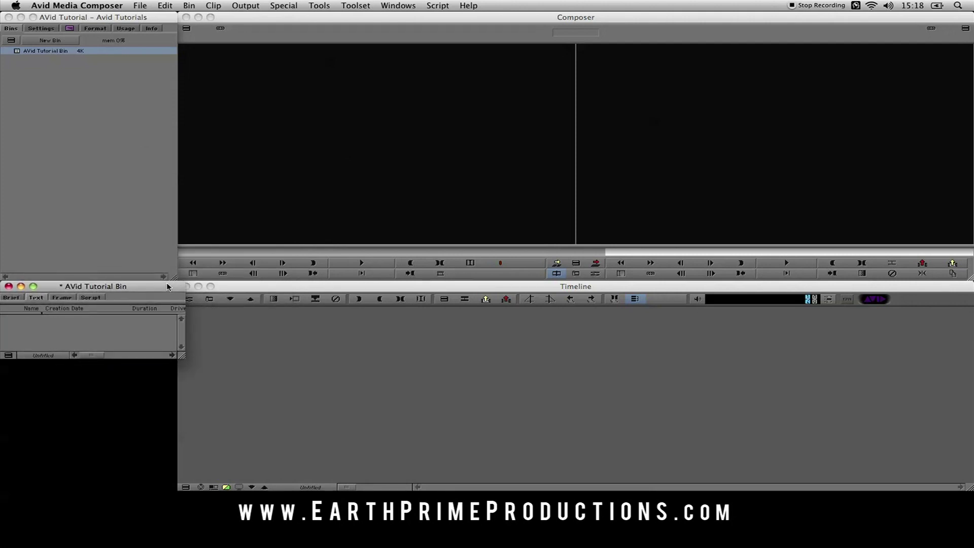
left_click_drag(188, 357, 164, 423)
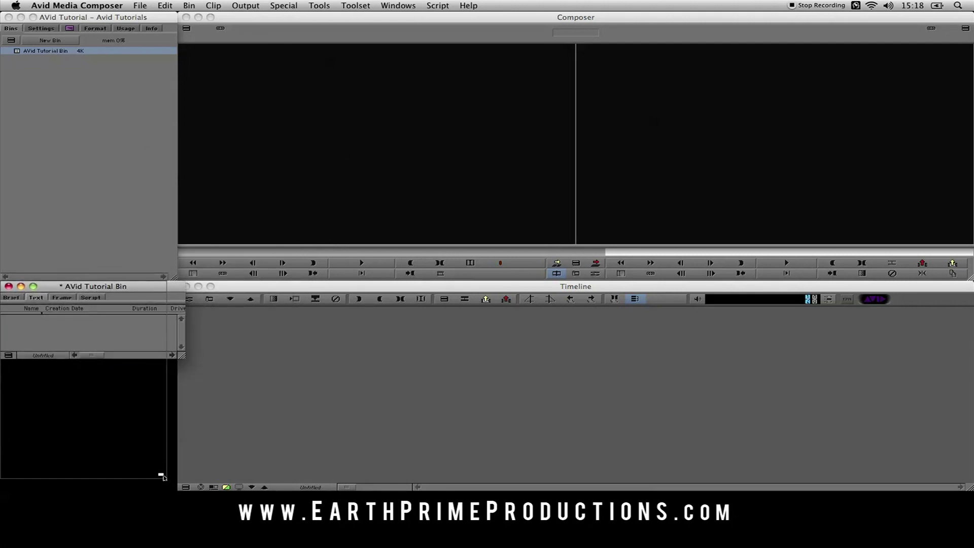
left_click_drag(163, 477, 176, 490)
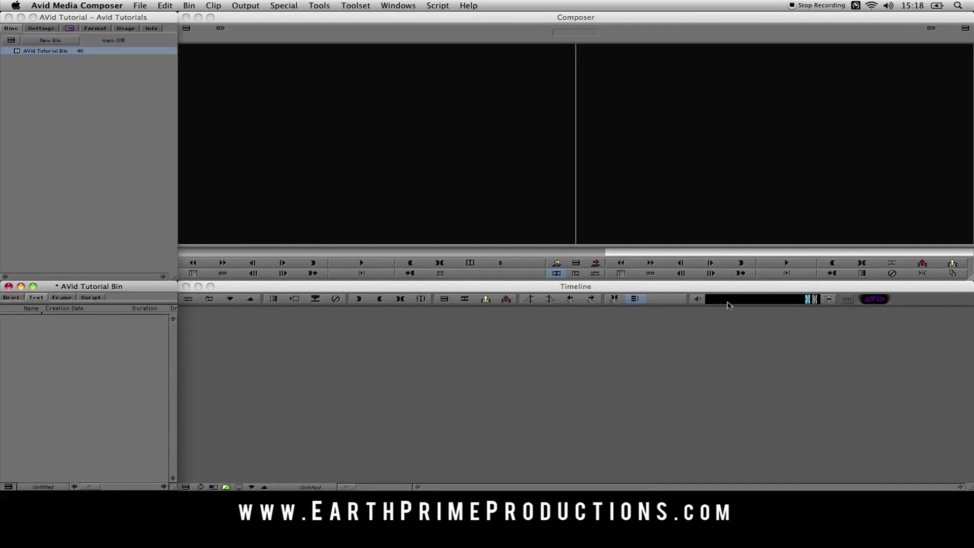
left_click(438, 20)
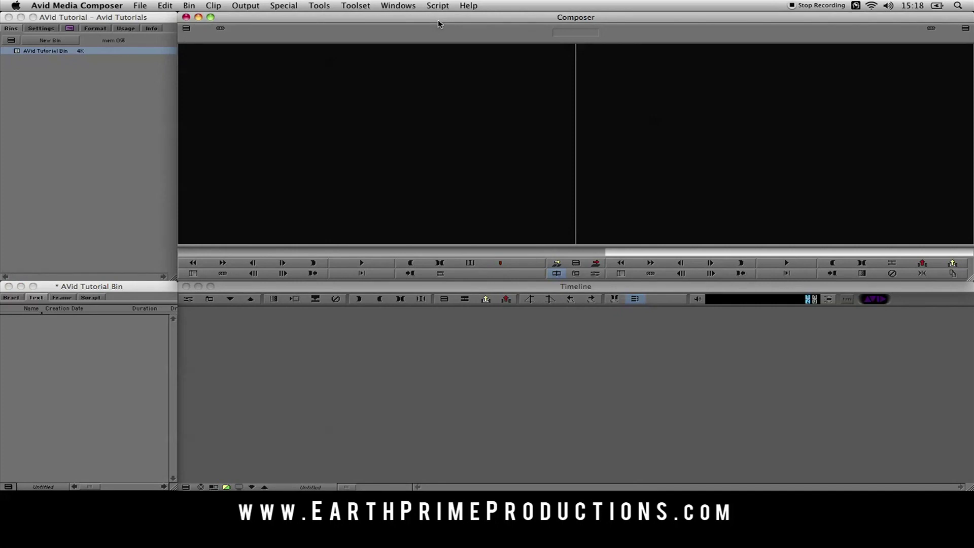
left_click(358, 5)
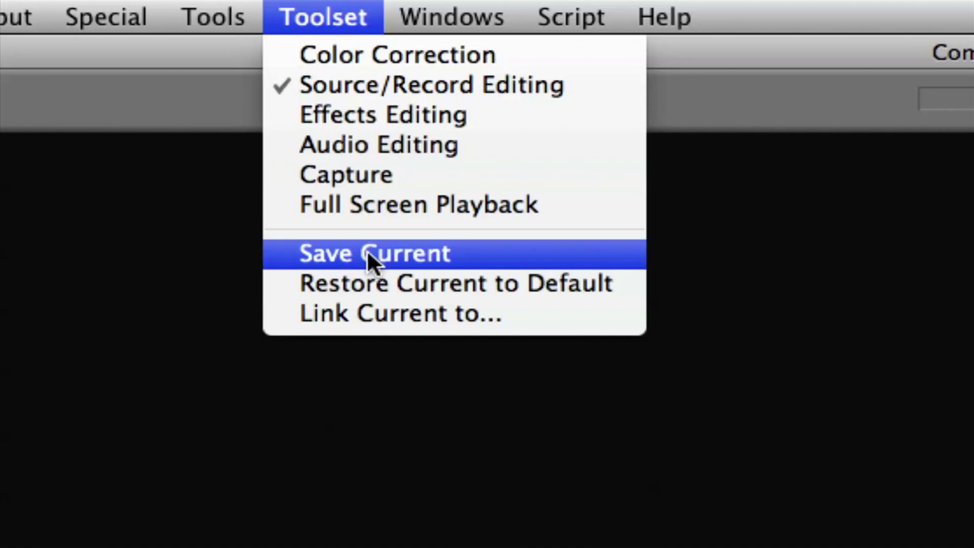
- Save the current arrangement as the Source/Record Editing toolset layout
left_click(373, 87)
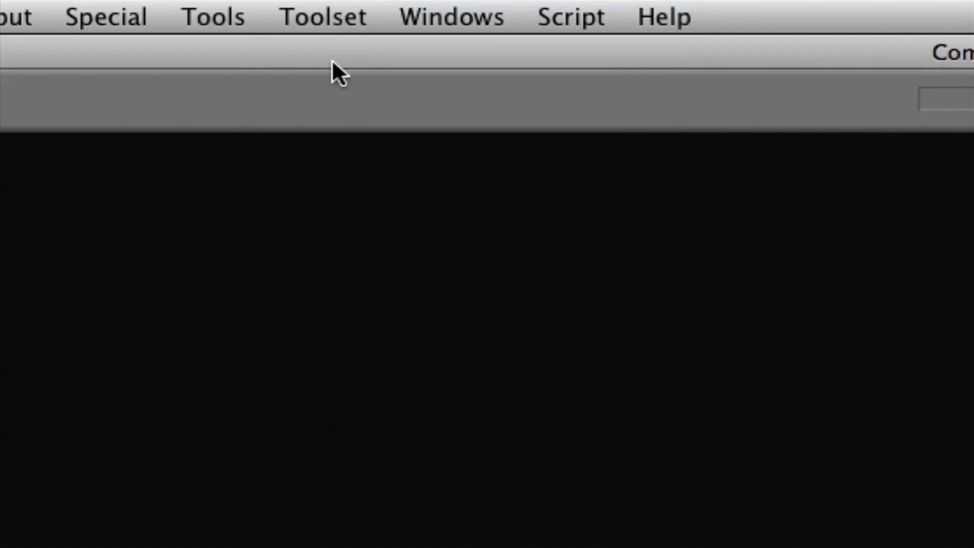
left_click(324, 26)
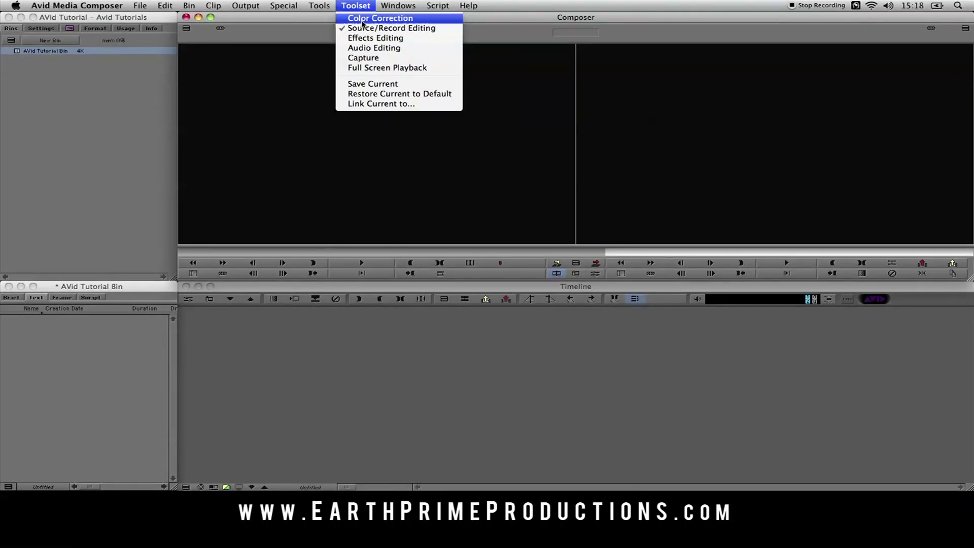
- Try the Color Correction toolset, then save the Effects Editing layout as its toolset
left_click(358, 18)
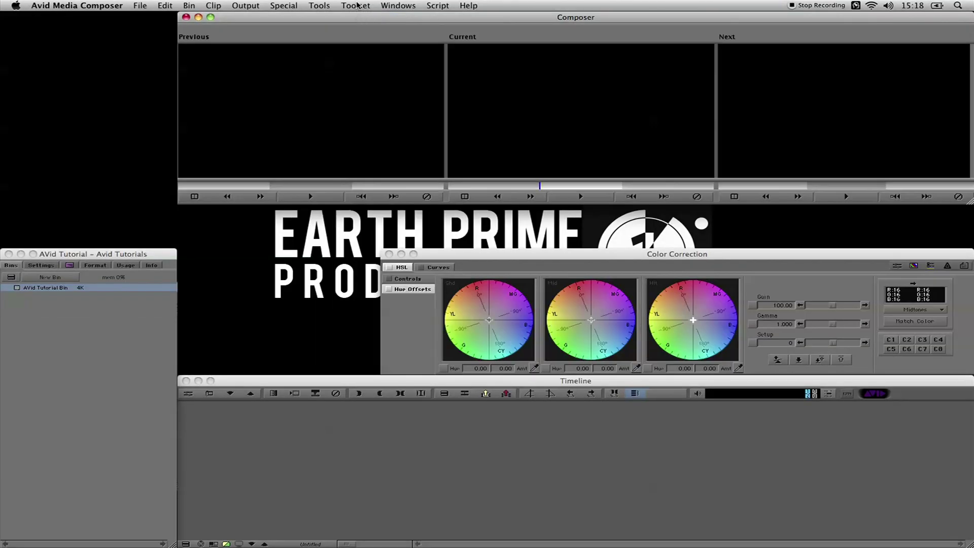
left_click(355, 6)
left_click(359, 29)
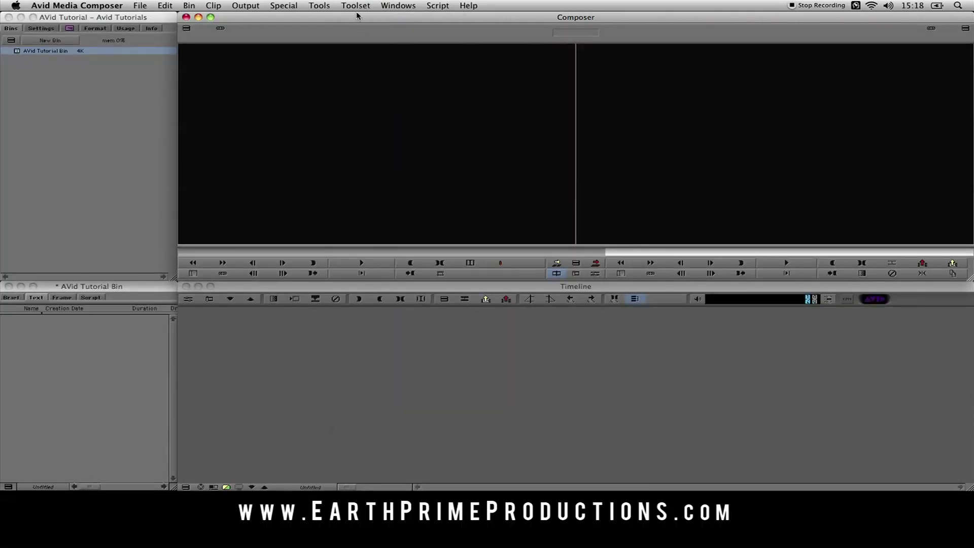
left_click(356, 6)
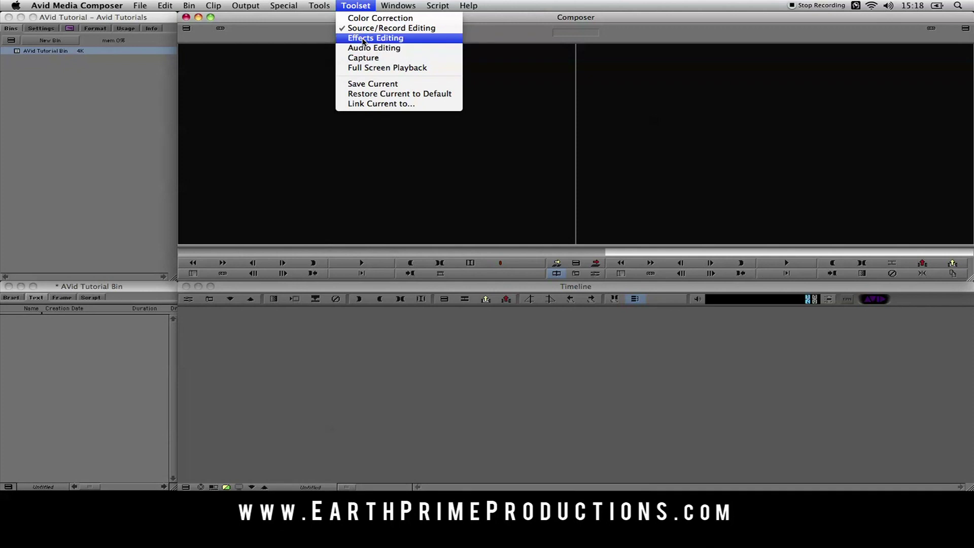
left_click(363, 39)
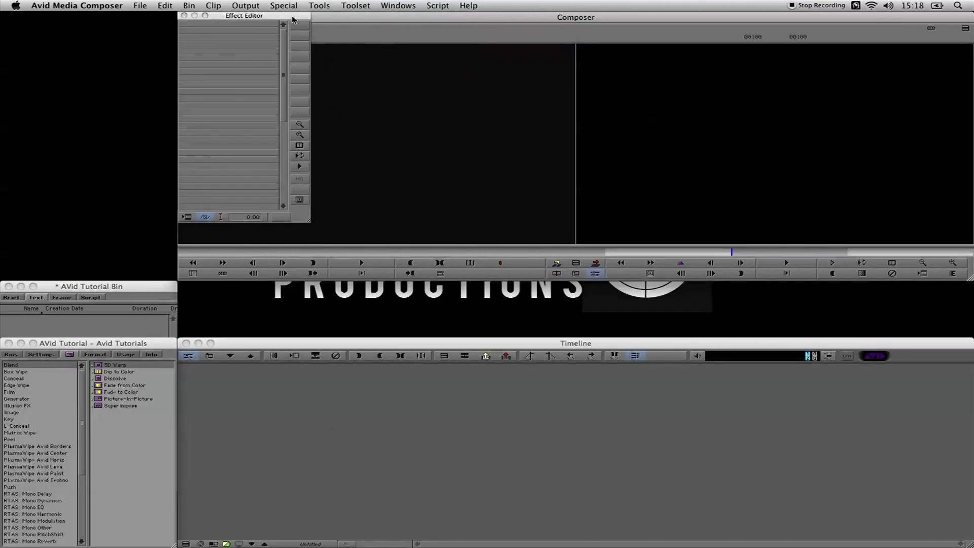
left_click(357, 6)
left_click(367, 86)
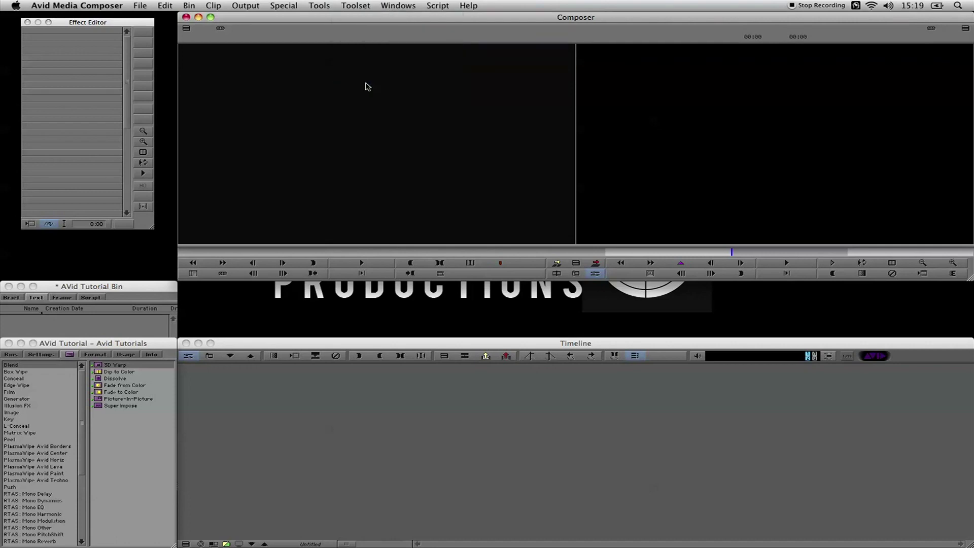
- Check the Audio and Effects Editing toolsets, return to Source/Record Editing, and view Settings and Bins
left_click(356, 6)
left_click(362, 30)
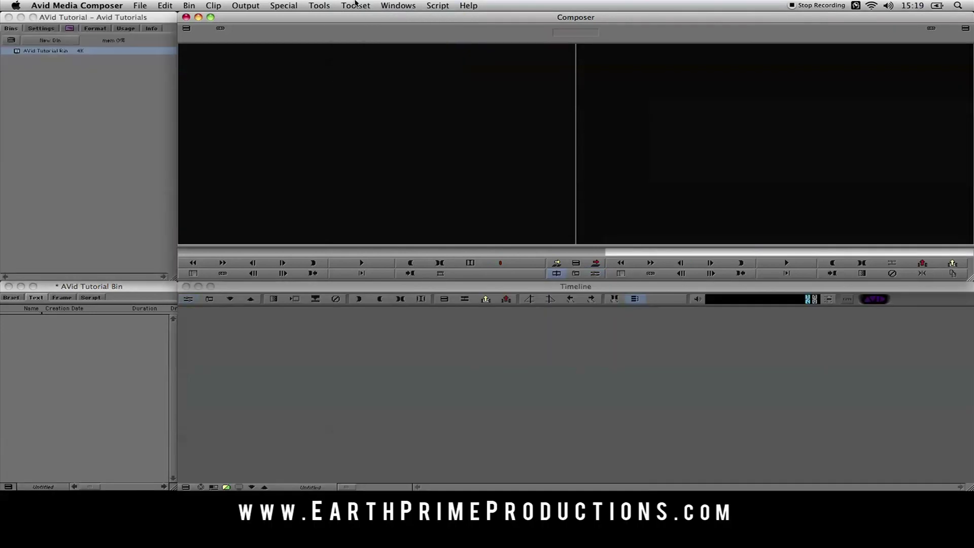
left_click(355, 6)
left_click(356, 47)
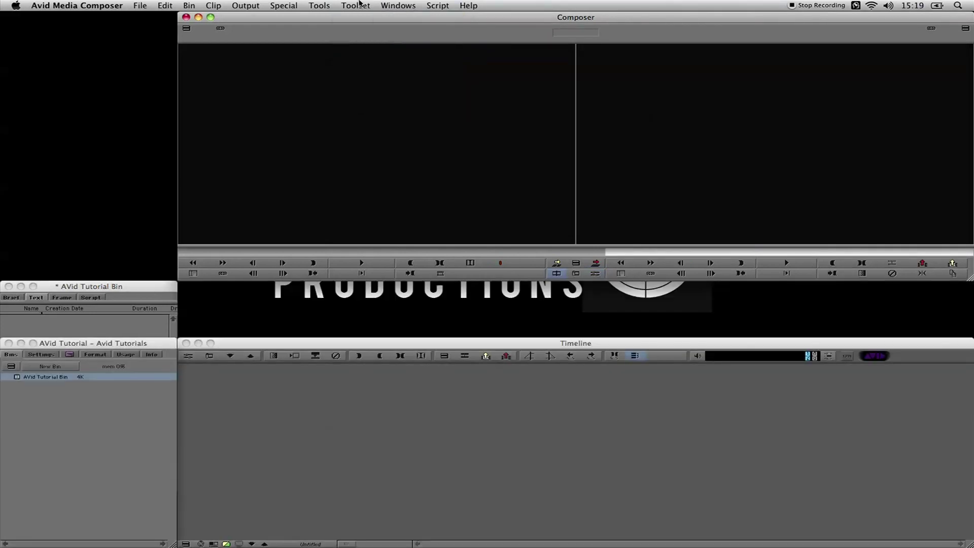
left_click(356, 6)
left_click(376, 38)
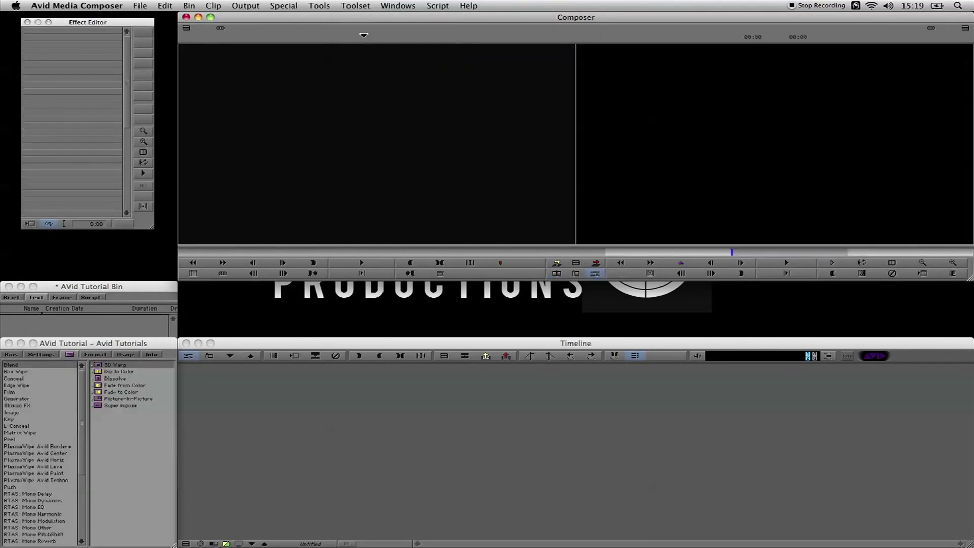
left_click(365, 5)
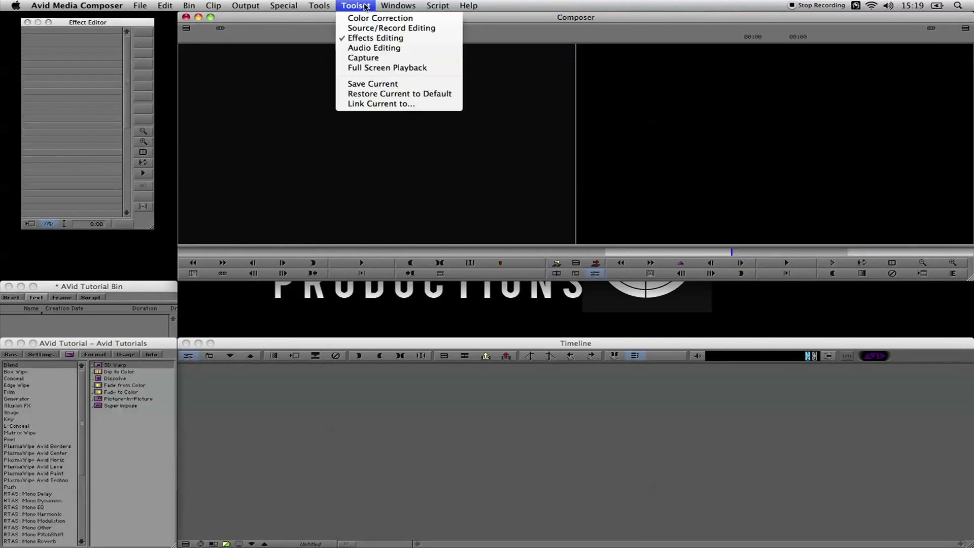
left_click(363, 29)
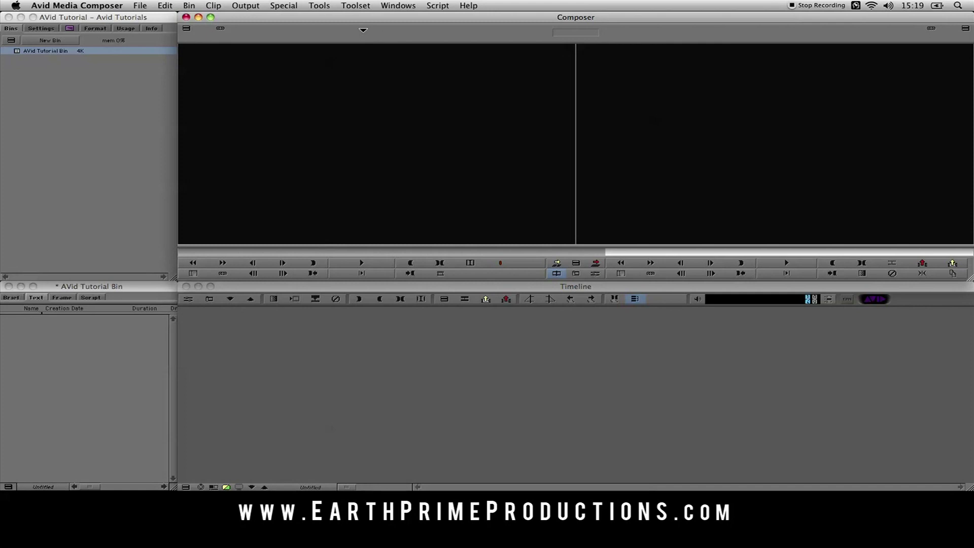
left_click(50, 29)
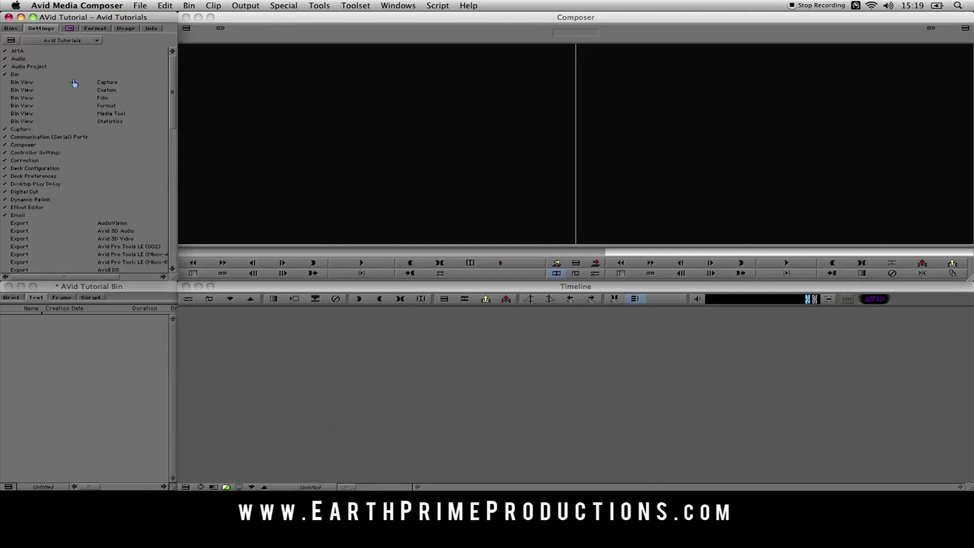
left_click(11, 29)
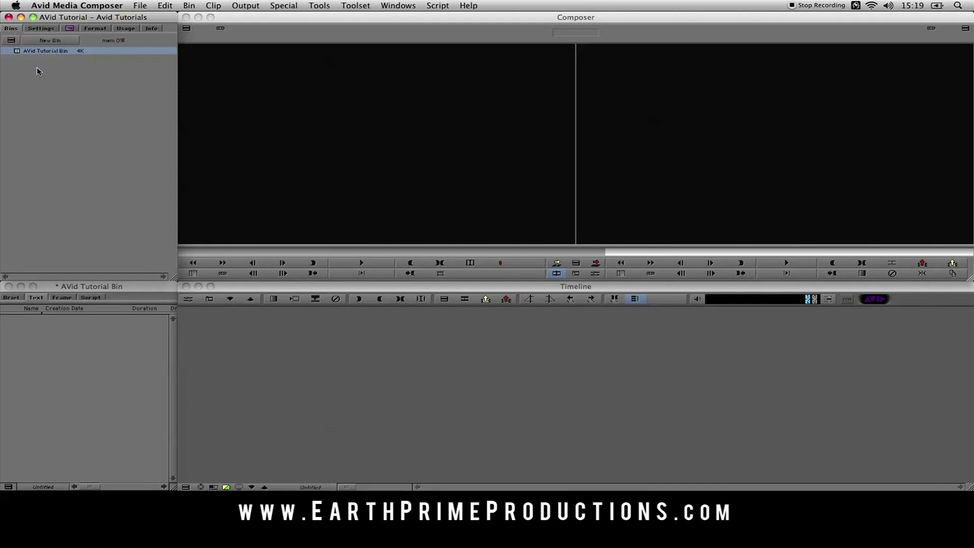
- Rename the AVid Tutorial Bin to Video
left_click(43, 81)
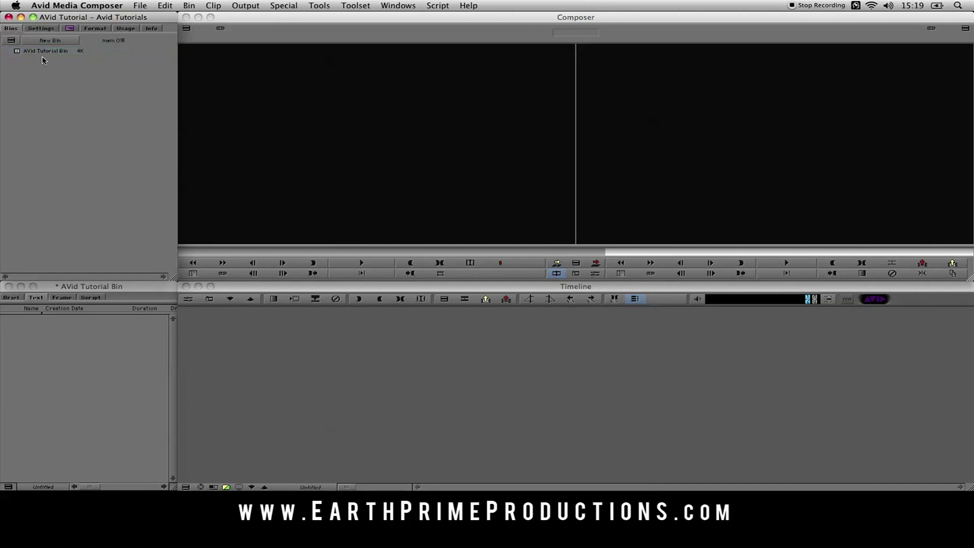
left_click(46, 50)
type("Y")
key("Return")
- Create a new Music bin and move and enlarge its window over the timeline
right_click(28, 65)
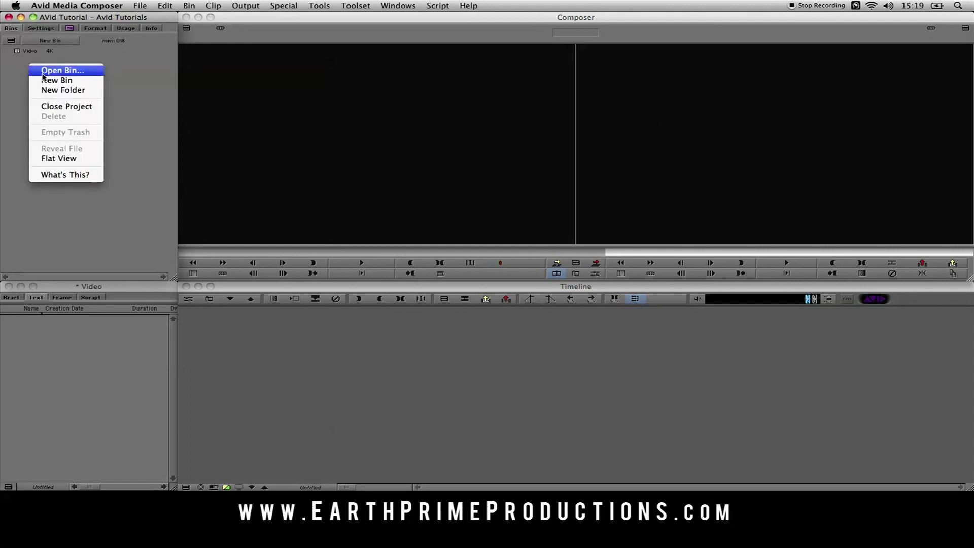
left_click(44, 81)
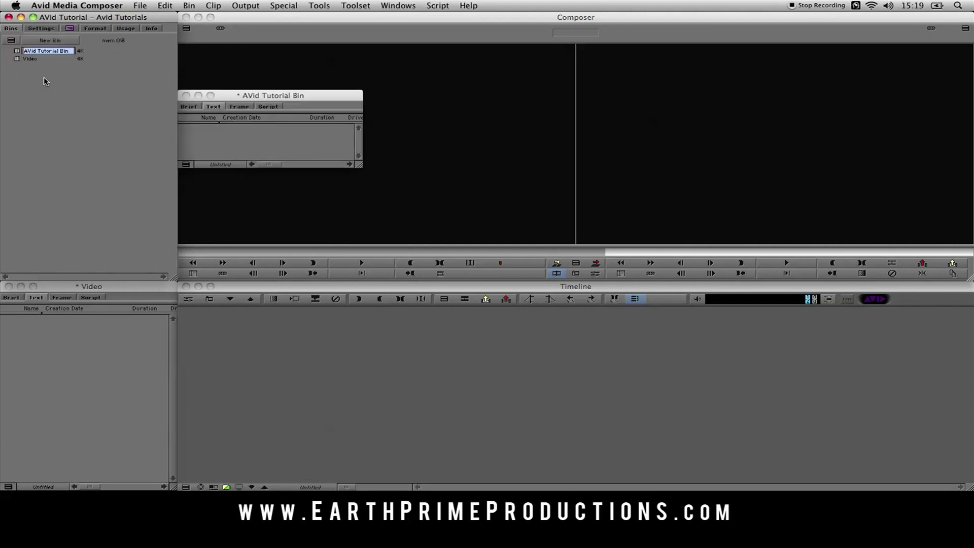
type("Music")
key("Return")
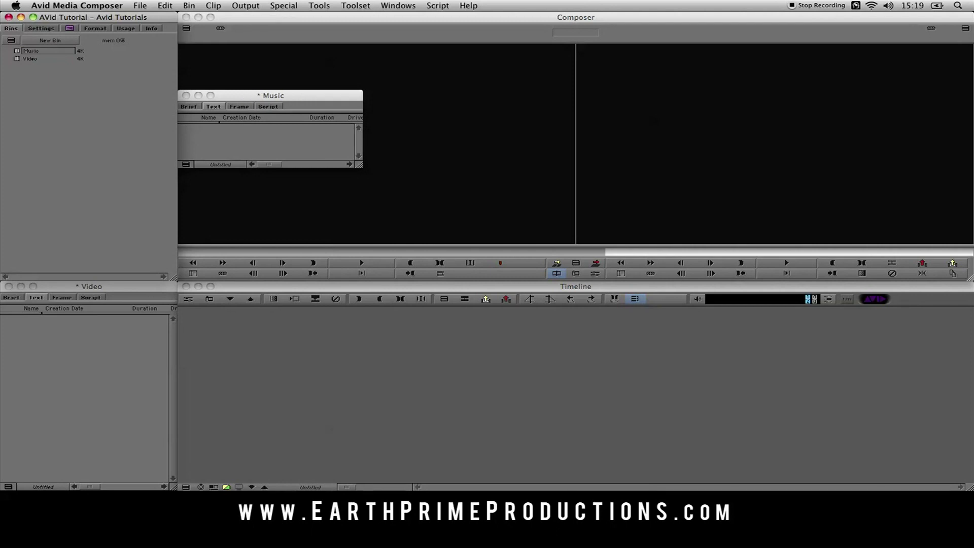
left_click_drag(234, 100, 171, 346)
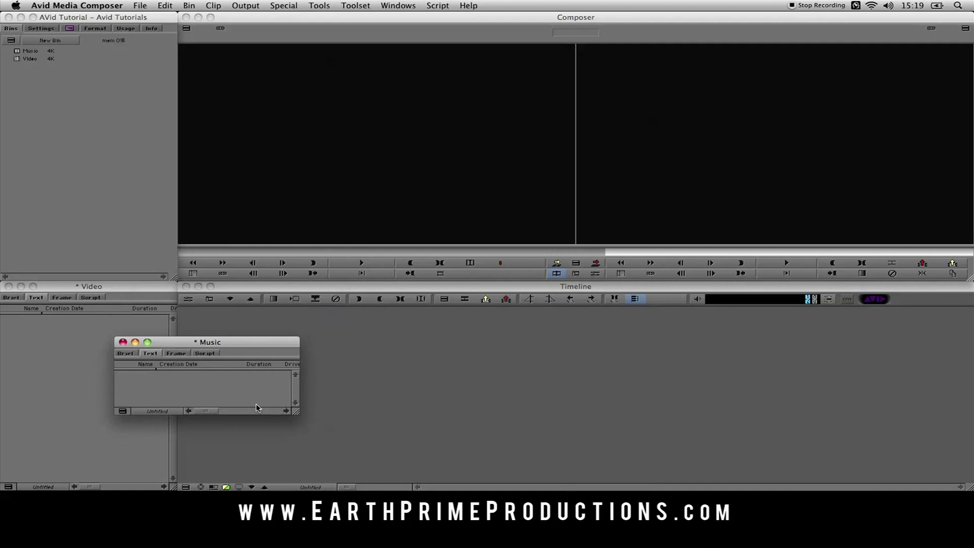
left_click_drag(297, 411, 310, 523)
- Create a Graphics bin and position its enlarged window over the Music bin
left_click(50, 91)
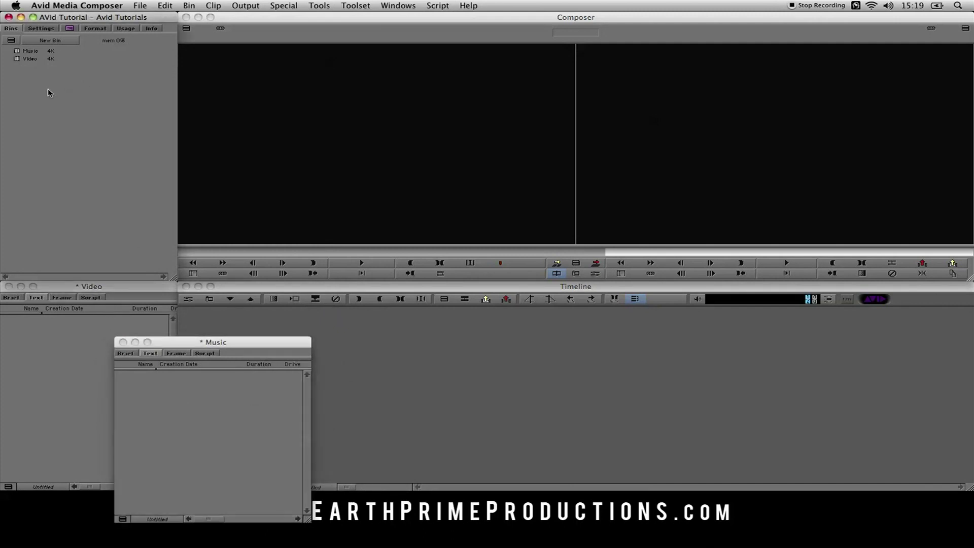
left_click(50, 40)
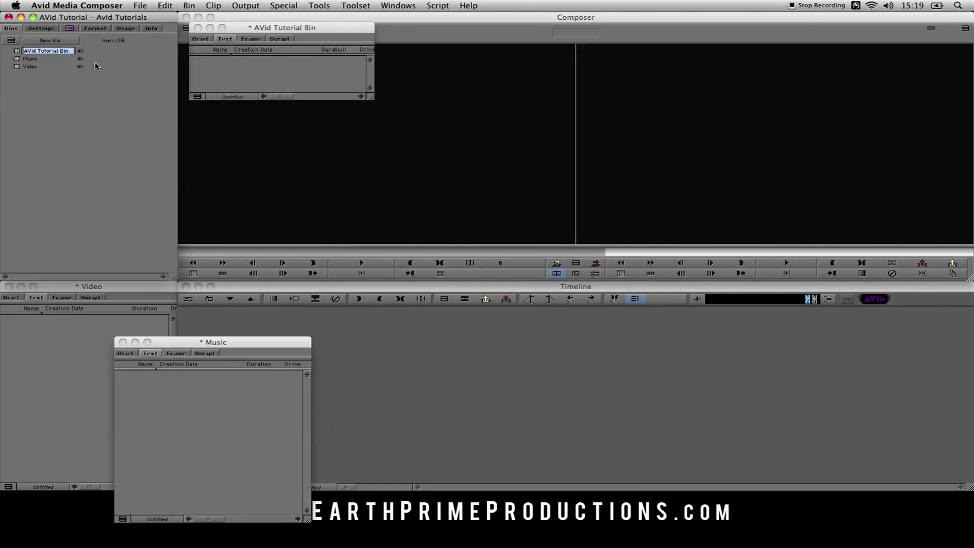
type("Graphics")
left_click(50, 130)
left_click_drag(258, 31, 320, 321)
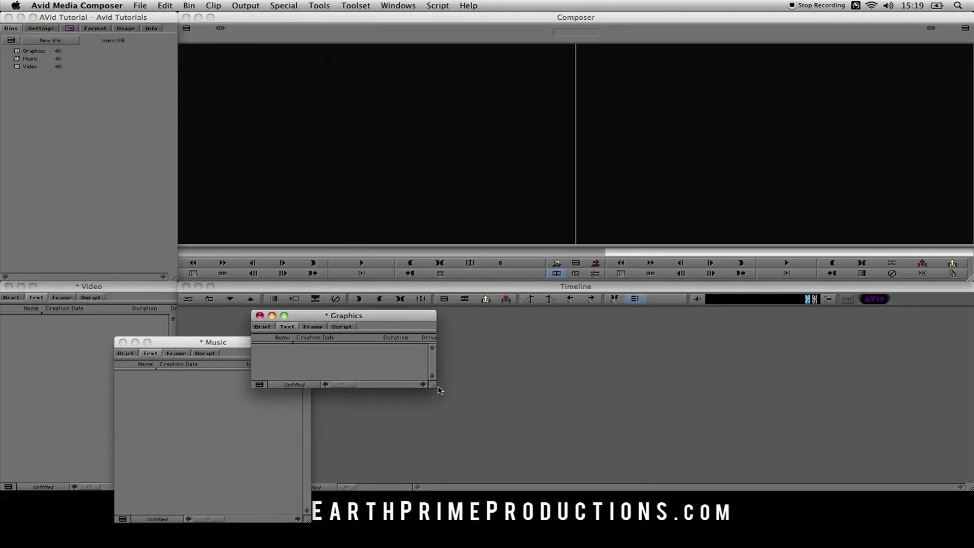
left_click_drag(435, 391, 452, 473)
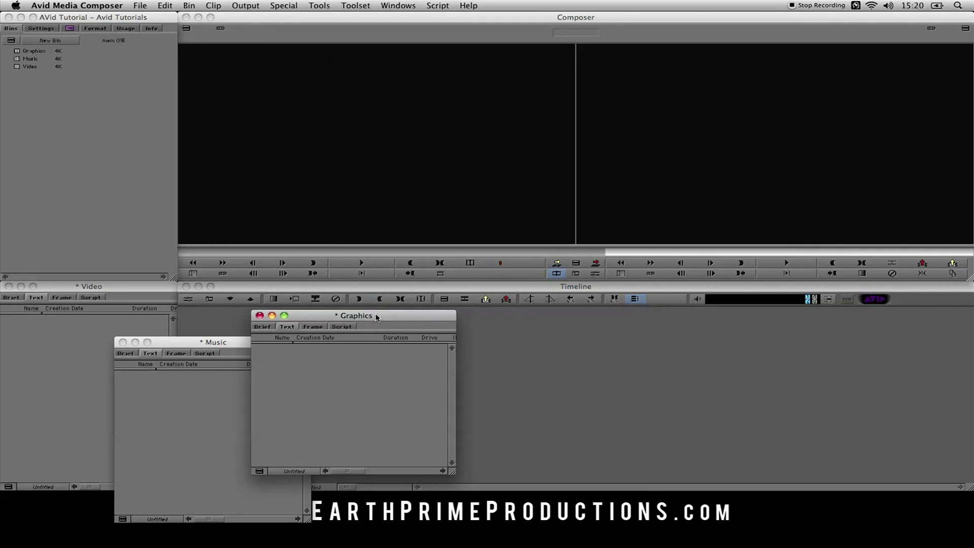
left_click_drag(299, 321, 283, 319)
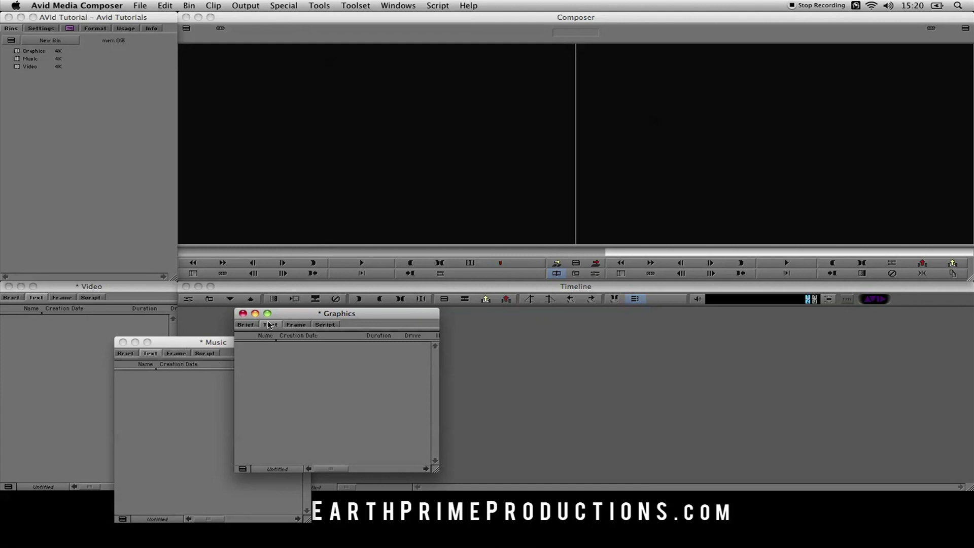
mouse_move(291, 315)
left_mouse_down()
mouse_move(157, 345)
mouse_move(182, 344)
mouse_move(129, 318)
mouse_move(133, 300)
mouse_move(304, 326)
left_mouse_up()
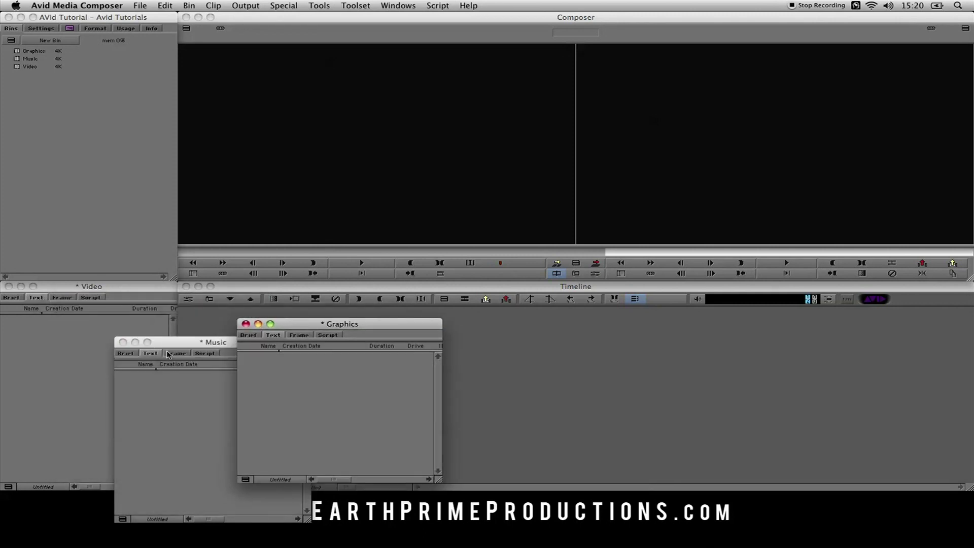
- Switch the Music bin to Text view, then close the Music, Graphics and Video bins
left_click(152, 354)
left_click(126, 354)
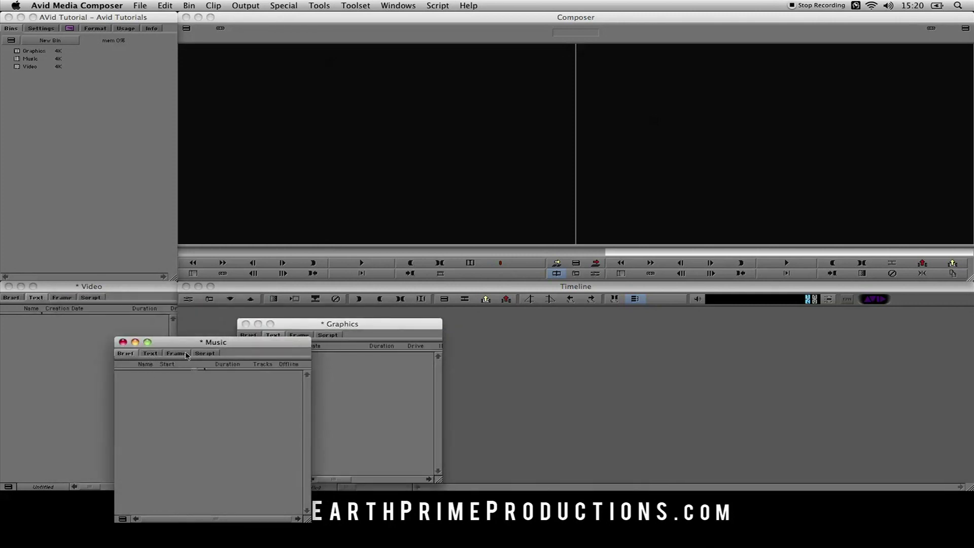
left_click(151, 353)
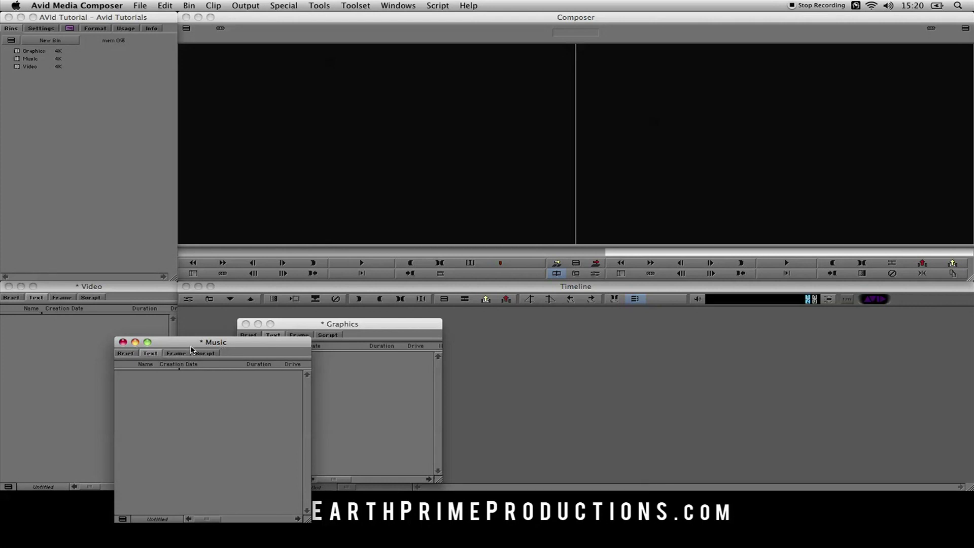
left_click(123, 342)
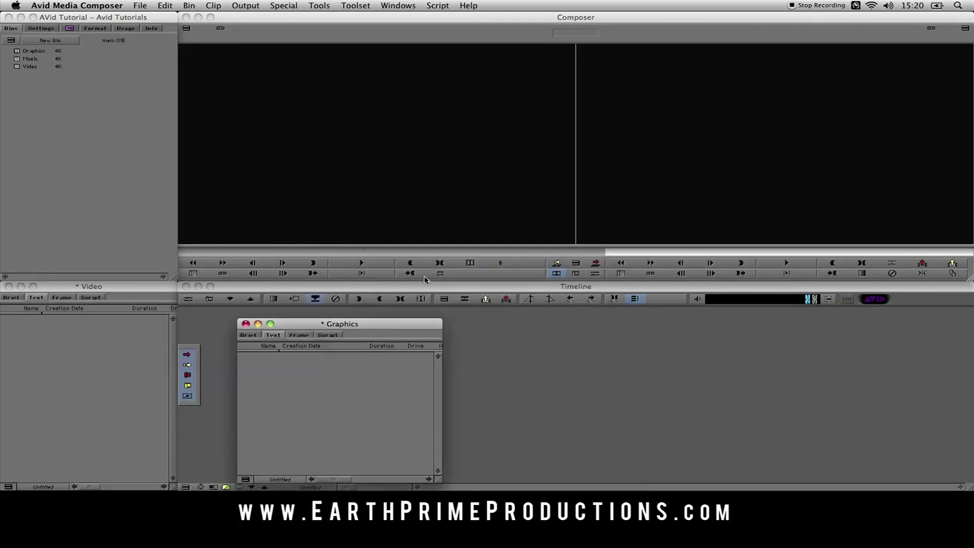
left_click(245, 323)
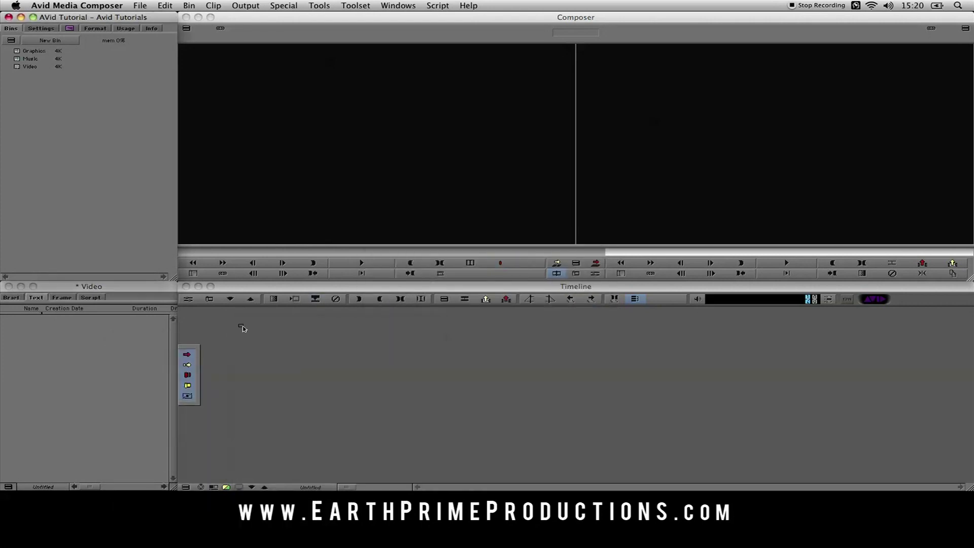
left_click(8, 287)
left_click(8, 286)
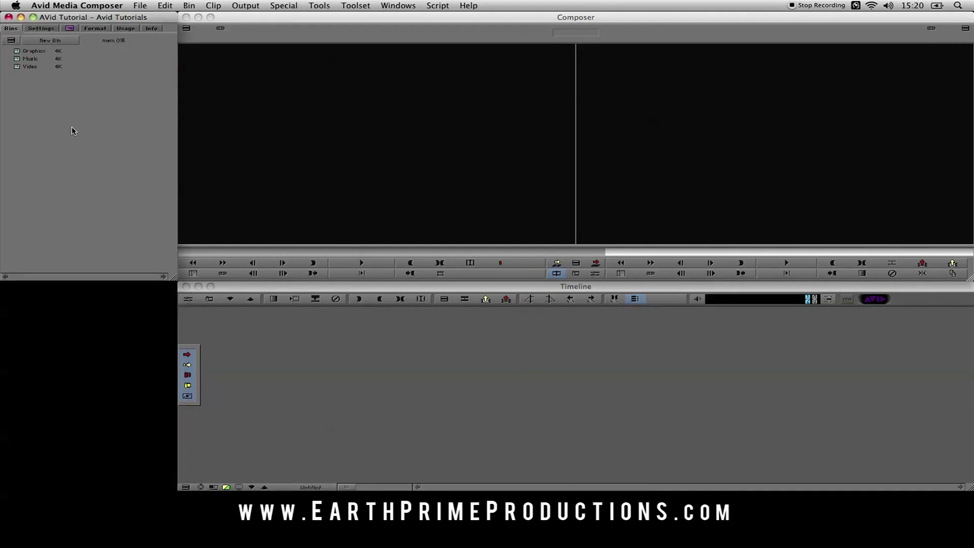
- In Bin settings, set the auto-save interval to 5 minutes, enable SuperBin, and confirm with OK
left_click(44, 28)
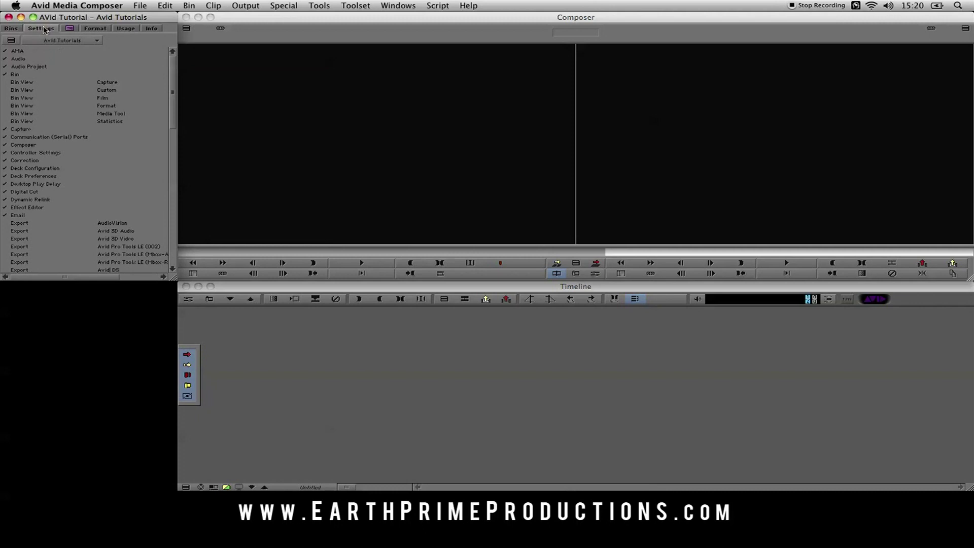
left_click(22, 75)
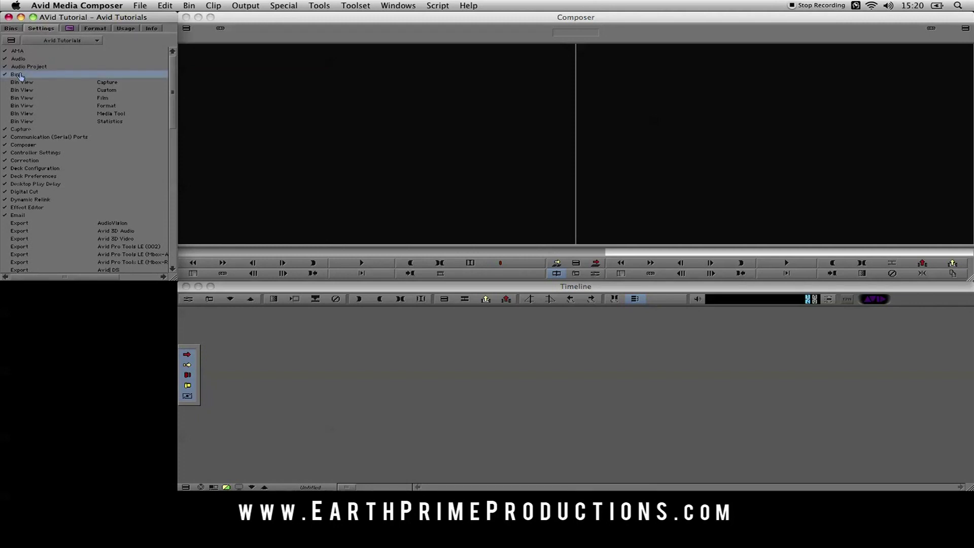
double_click(34, 76)
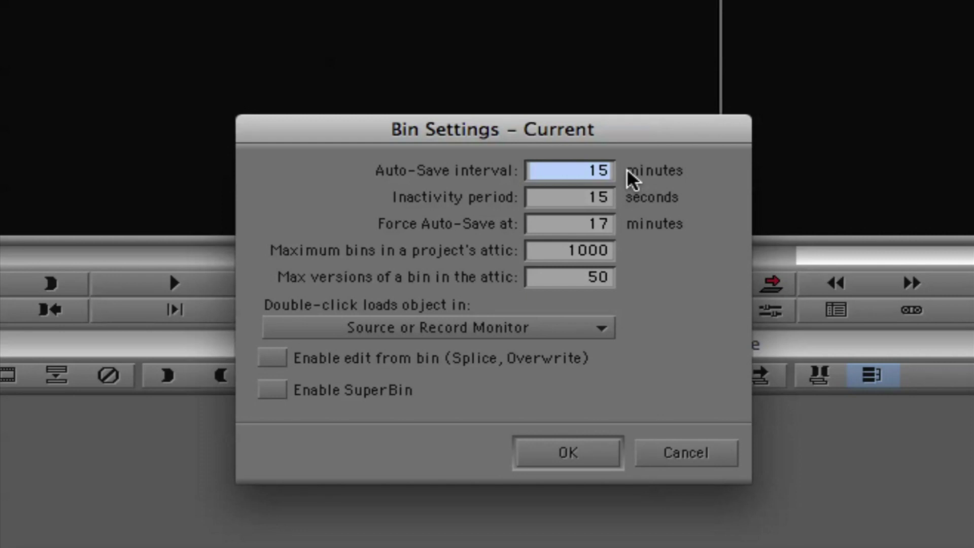
type("5")
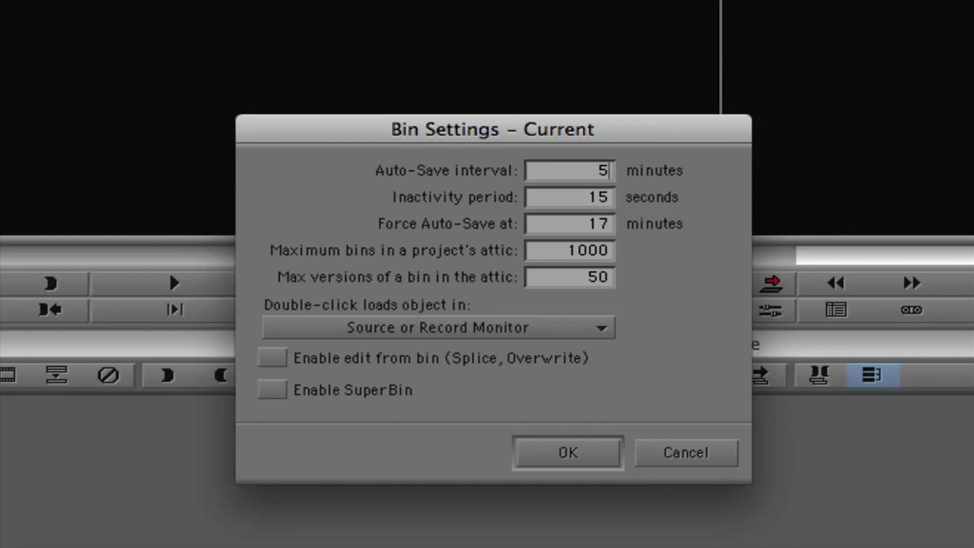
key("BackSpace")
type("10")
key("BackSpace")
key("BackSpace")
type("5")
left_click(275, 391)
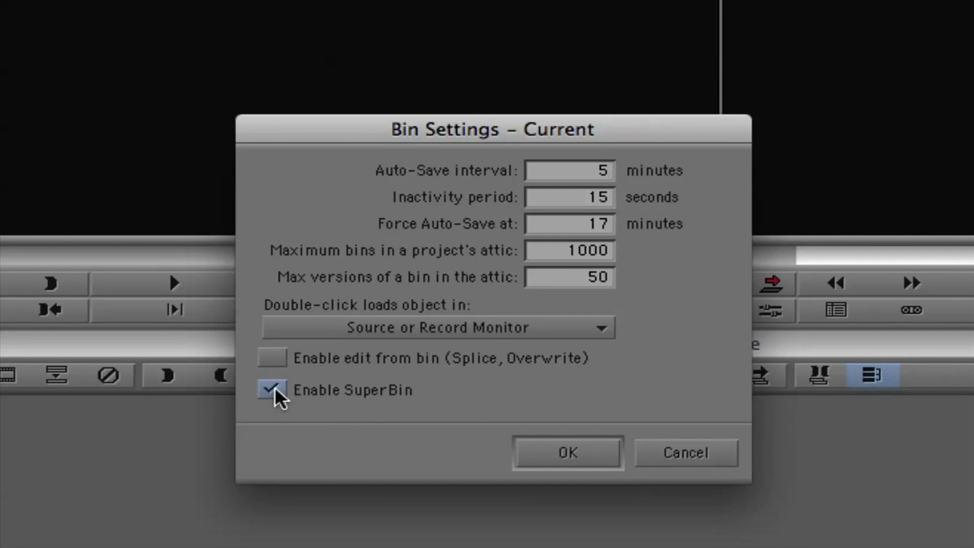
left_click(548, 451)
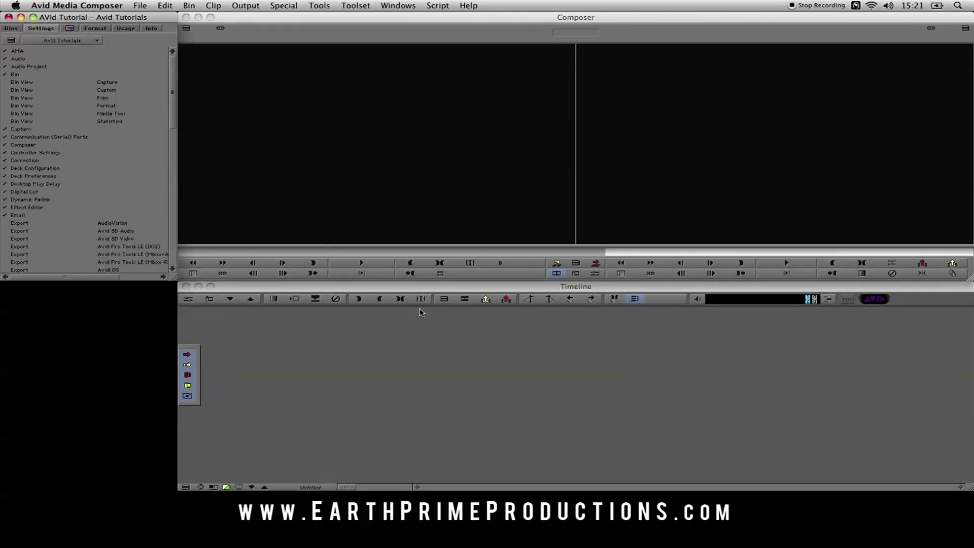
- From the Bins list, open the Graphics, Music and Video bins, then close all three
left_click(11, 28)
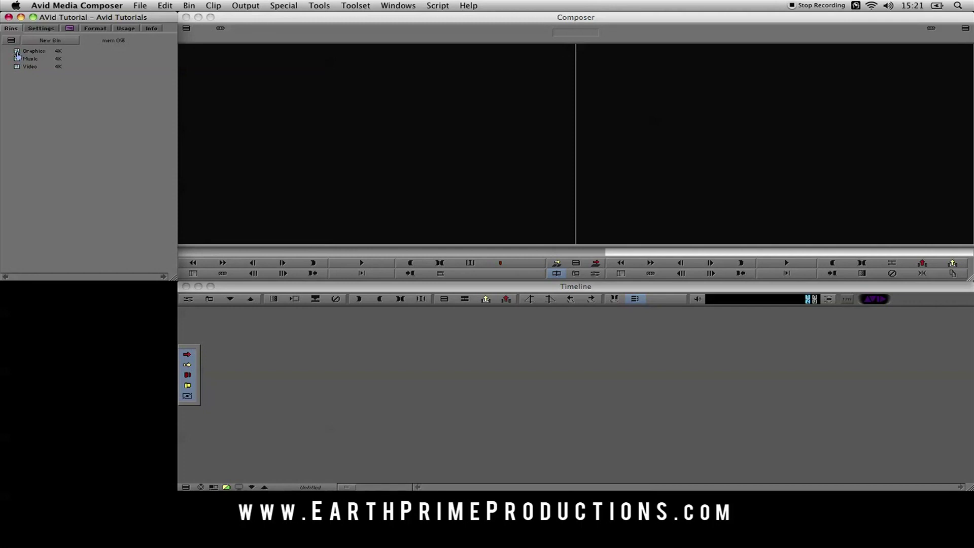
double_click(17, 53)
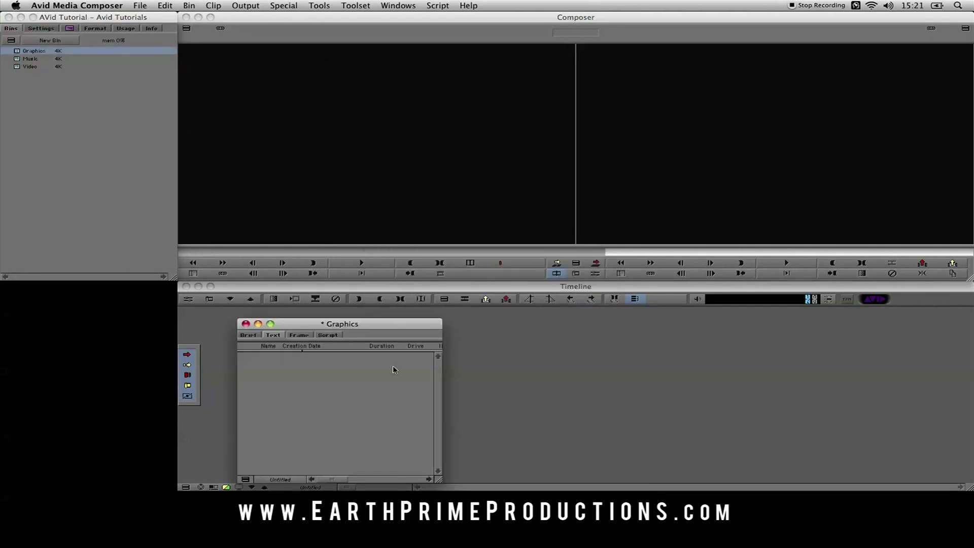
double_click(18, 59)
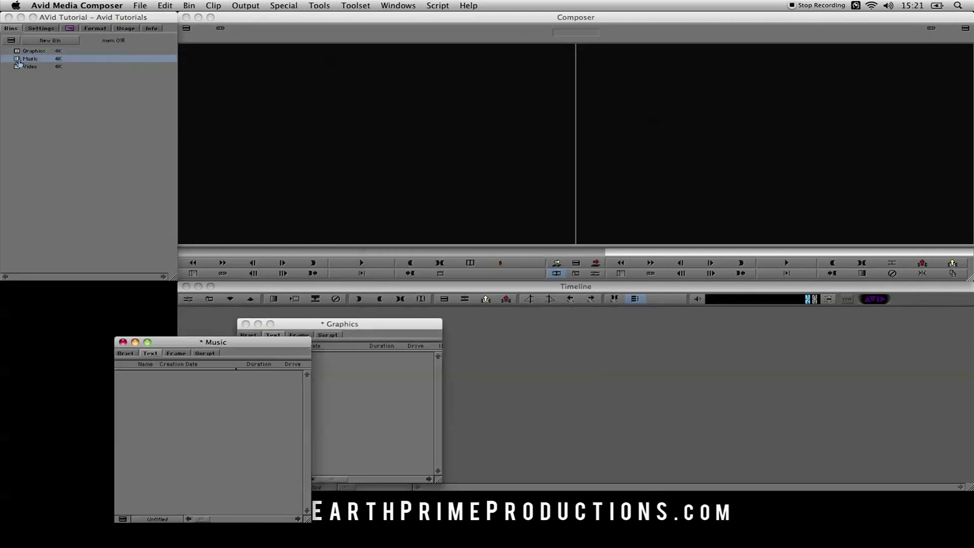
double_click(17, 67)
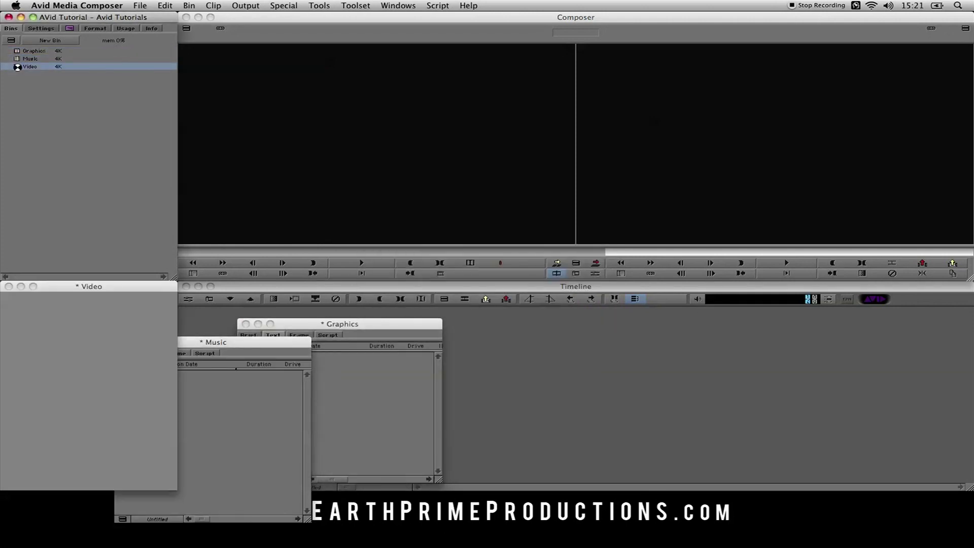
left_click(9, 286)
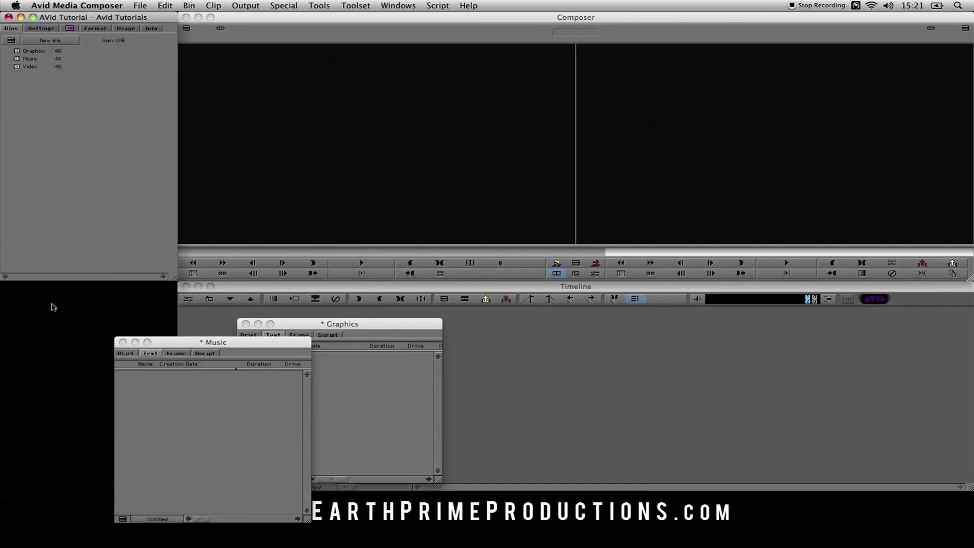
left_click(121, 347)
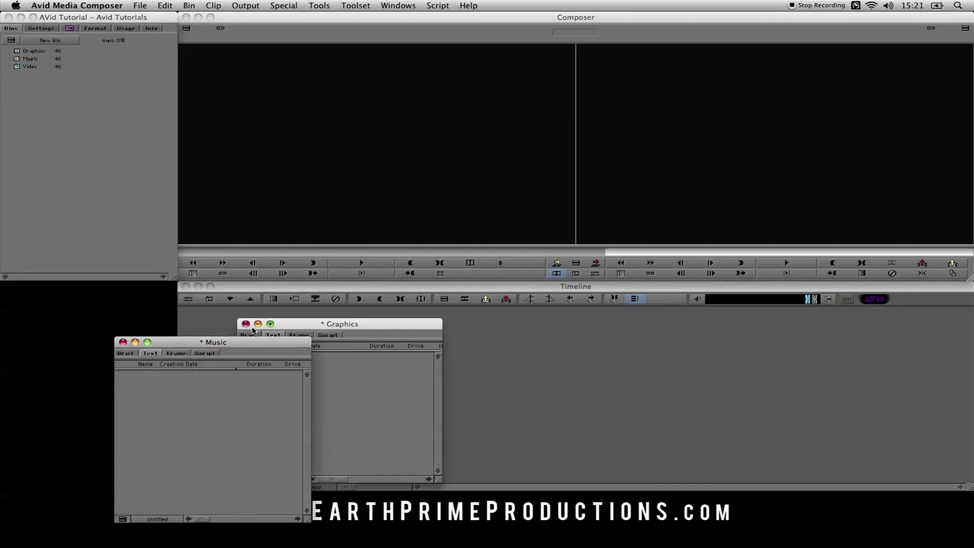
left_click(123, 342)
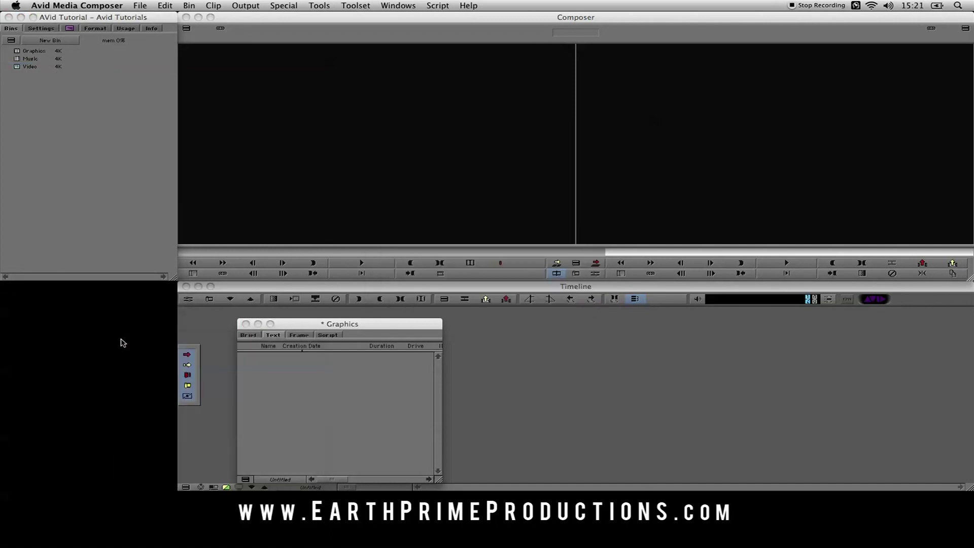
left_click(245, 324)
left_click(245, 324)
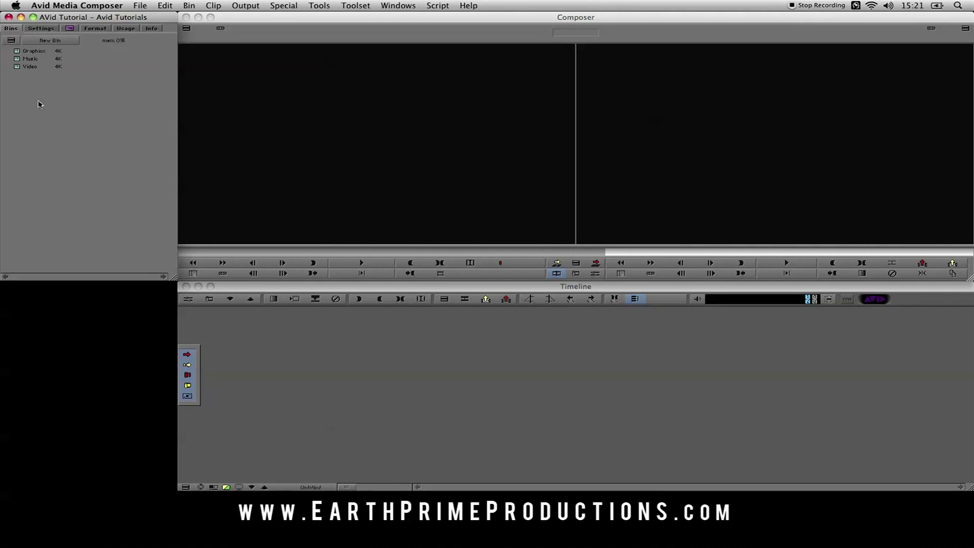
- Open the Video bin as a SuperBin and fit it in the lower-left below the project window
double_click(16, 67)
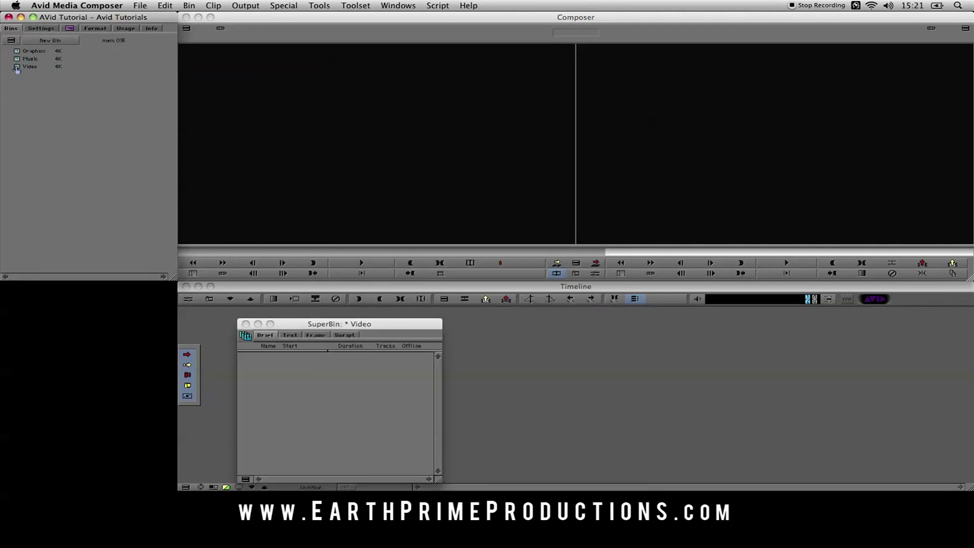
left_click_drag(393, 327, 155, 289)
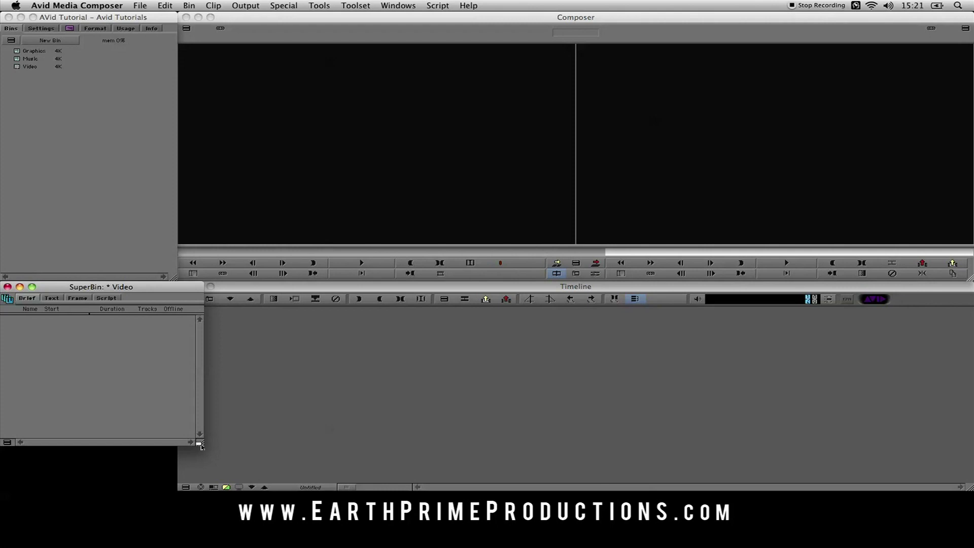
left_click_drag(200, 442, 175, 490)
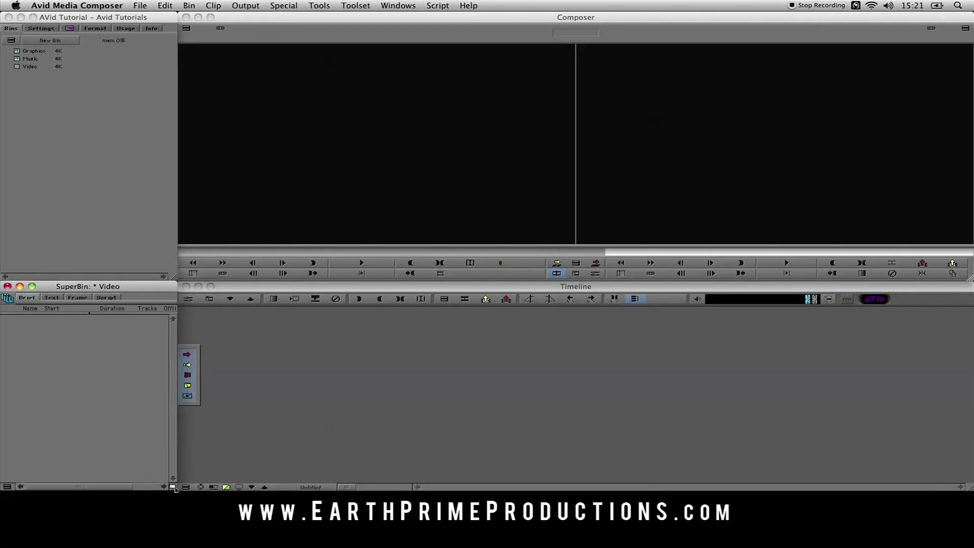
- Save the layout with the Video SuperBin into the Source/Record Editing toolset via Save Current
left_click(350, 6)
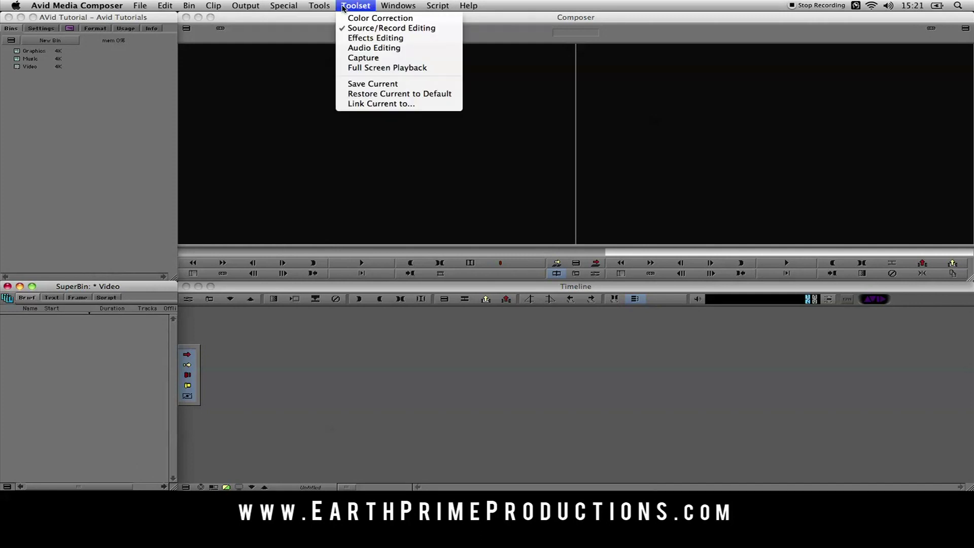
left_click(357, 84)
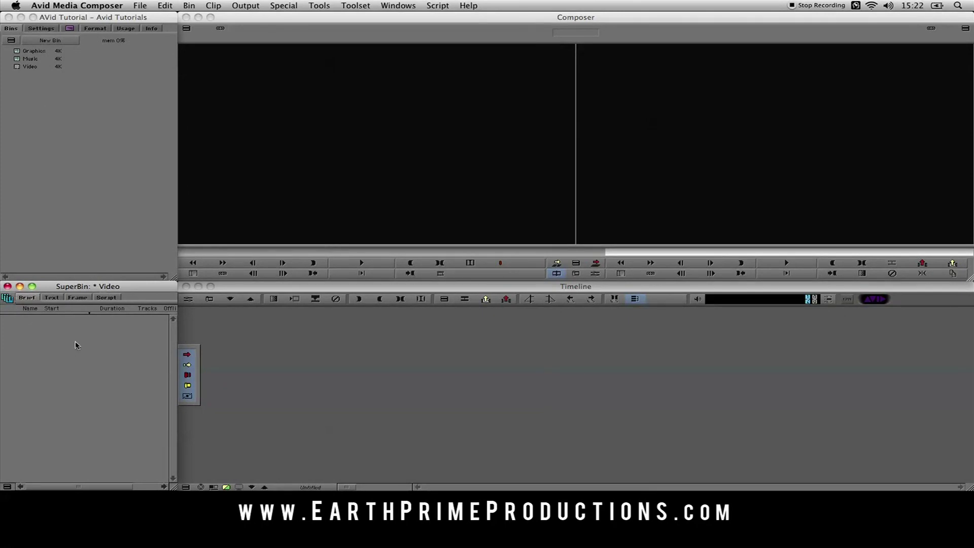
- Load the Music bin and then the Graphics bin into the SuperBin, nudging its window
left_click(64, 100)
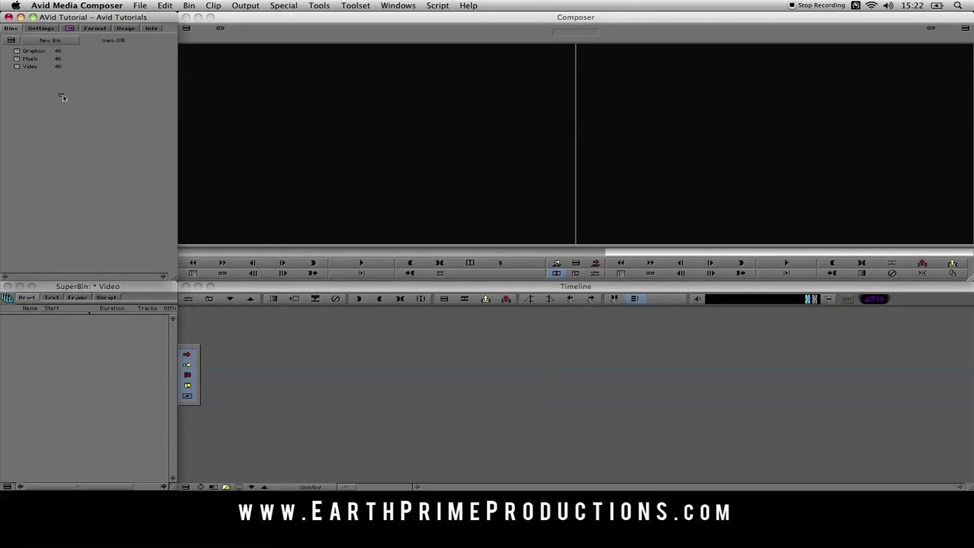
double_click(16, 60)
double_click(17, 51)
mouse_move(85, 288)
left_mouse_down()
mouse_move(156, 420)
mouse_move(400, 220)
mouse_move(144, 285)
mouse_move(87, 288)
left_mouse_up()
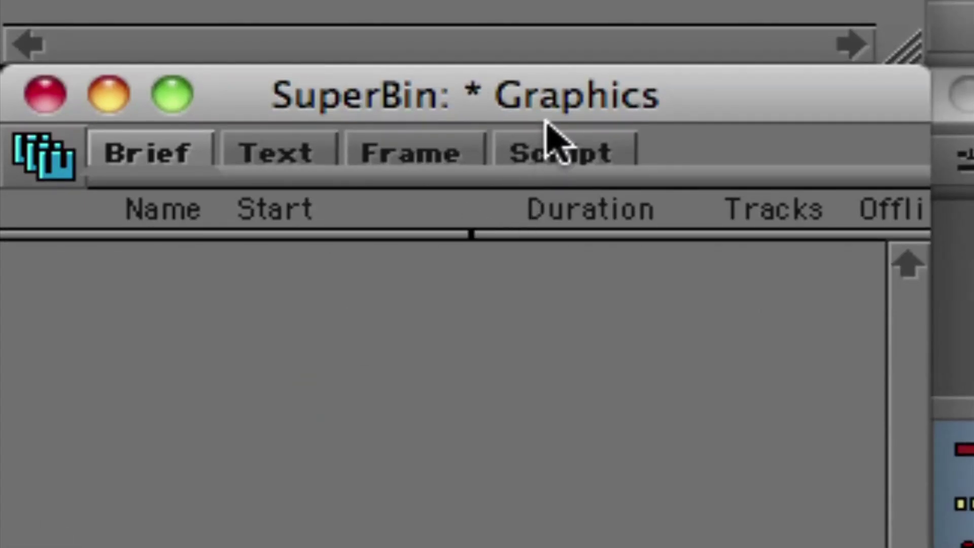
- Switch the SuperBin to the Video, then Music, then Video bin from its bin list
left_click(56, 172)
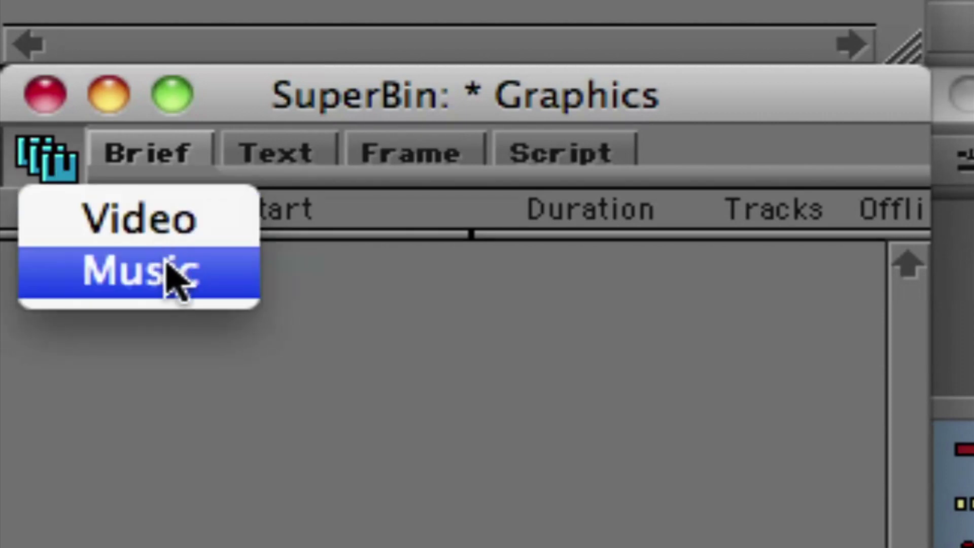
left_click(183, 236)
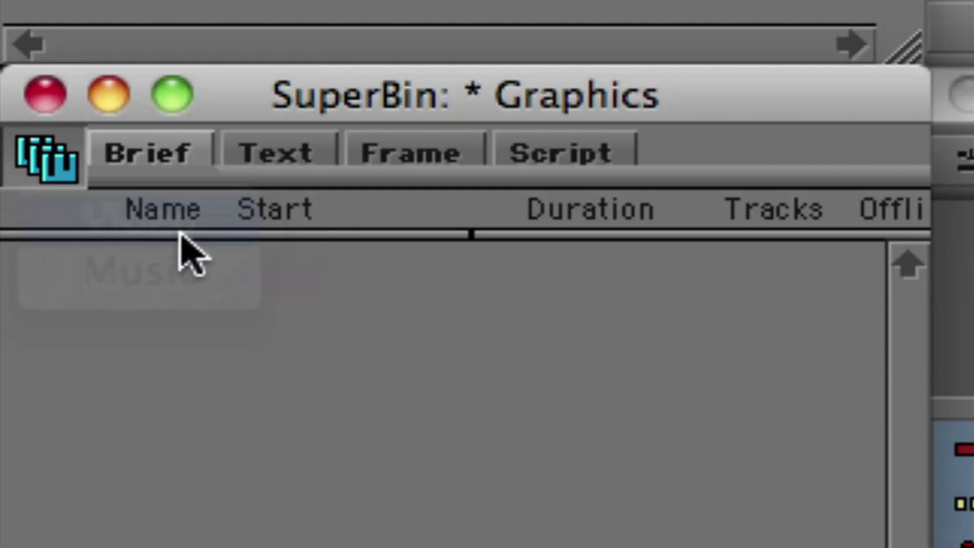
left_click(59, 173)
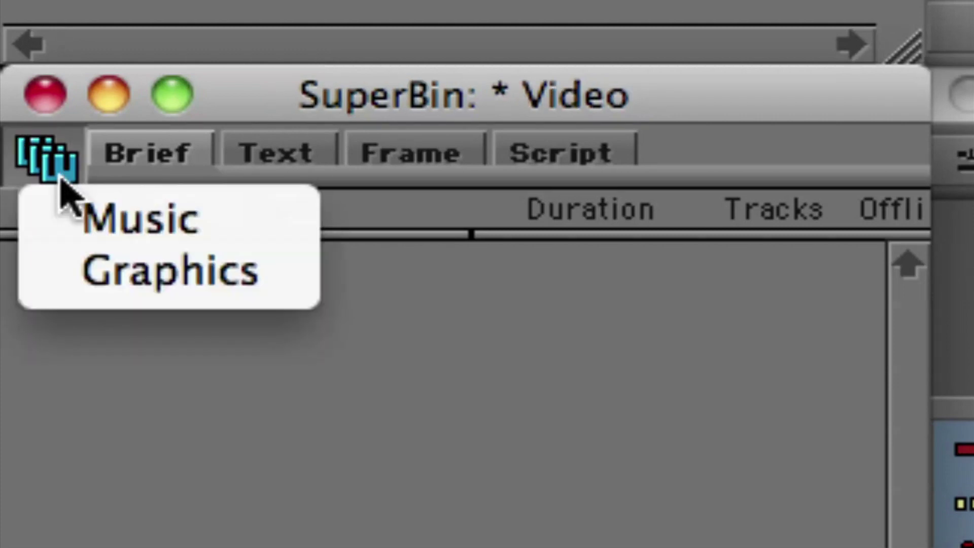
left_click(99, 228)
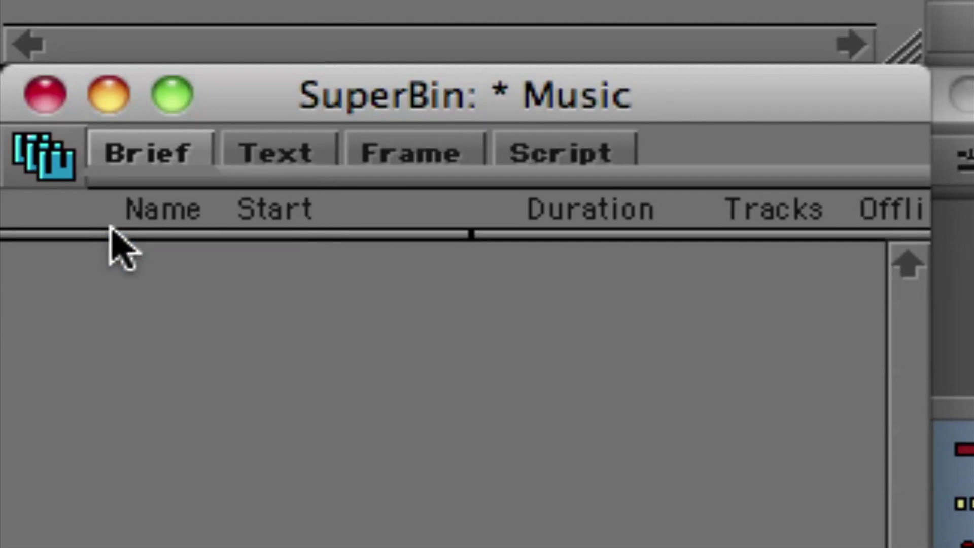
left_click(61, 163)
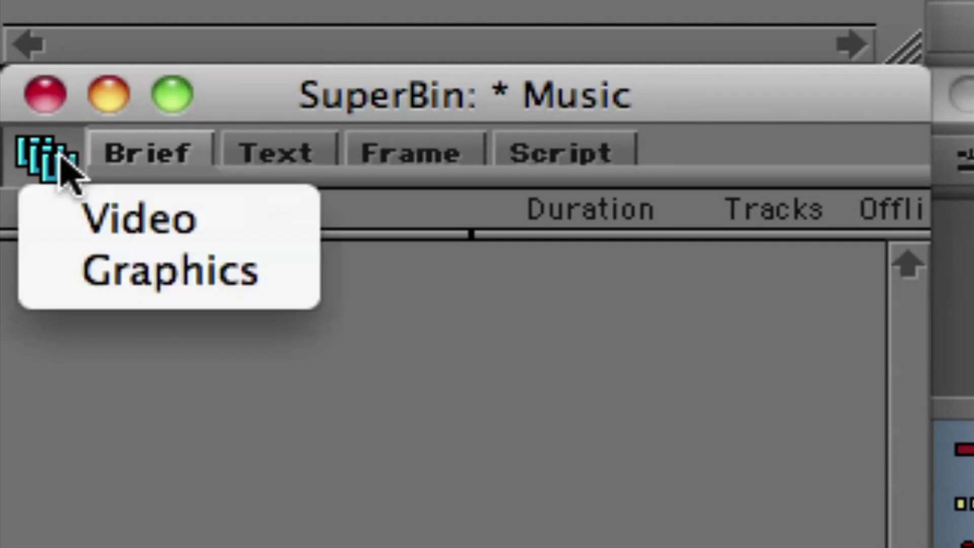
left_click(120, 228)
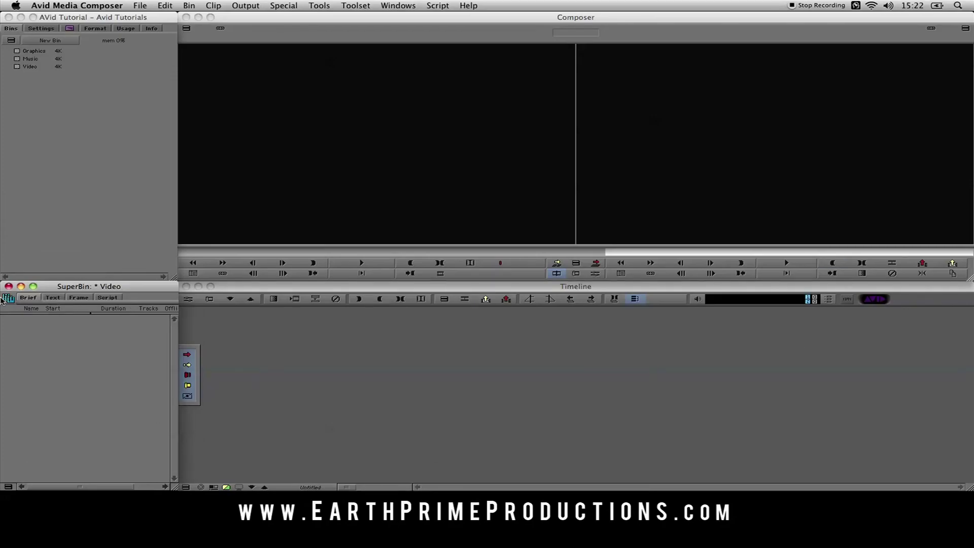
- Save the arrangement with the Video SuperBin beneath the project window via Toolset > Save Current
left_click(313, 4)
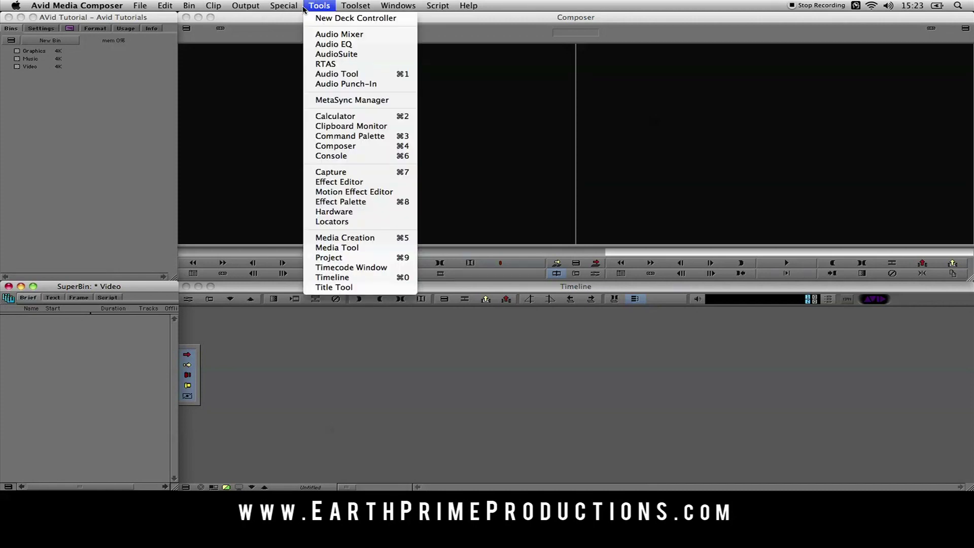
mouse_move(355, 5)
left_click(366, 85)
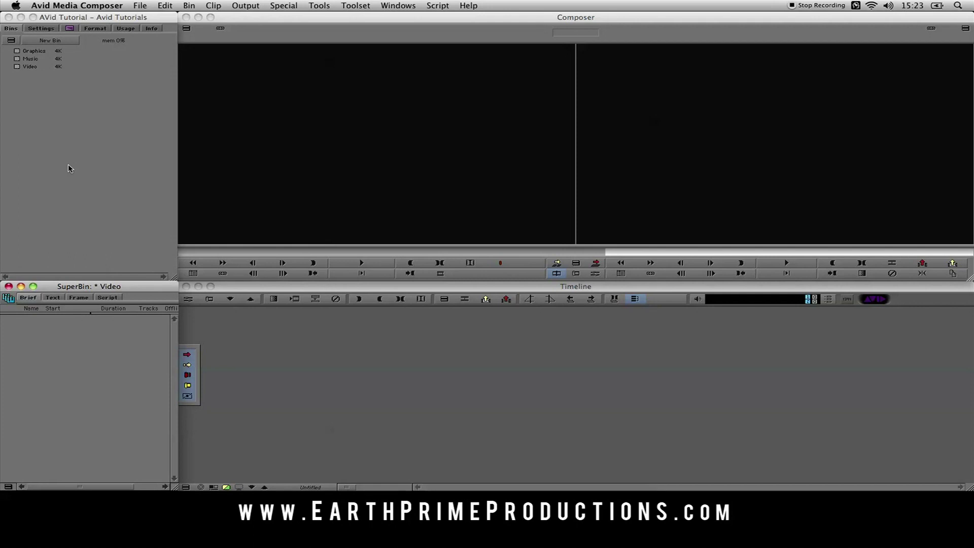
- Scroll the project's Settings list to the Keyboard – English (United States) setting and open it
left_click(40, 29)
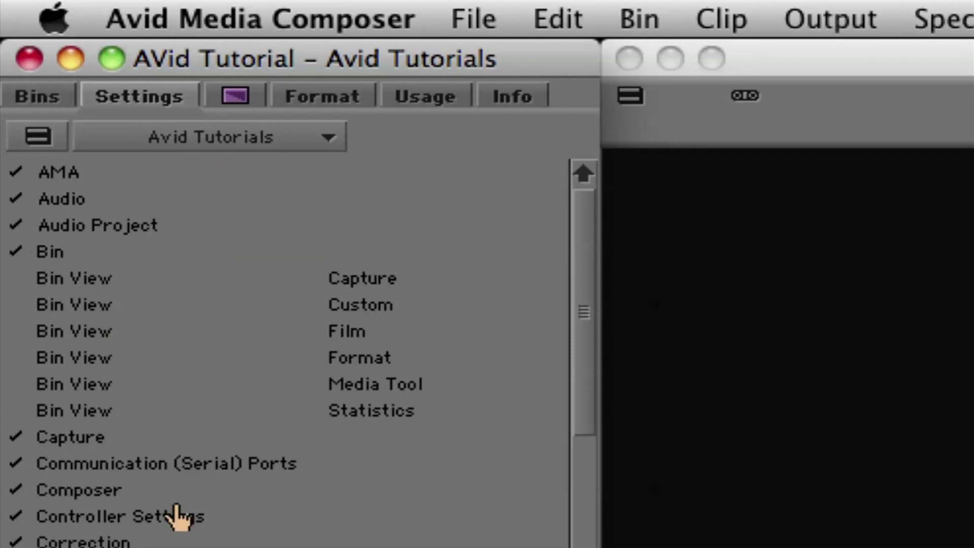
scroll(175, 418, "down", 3)
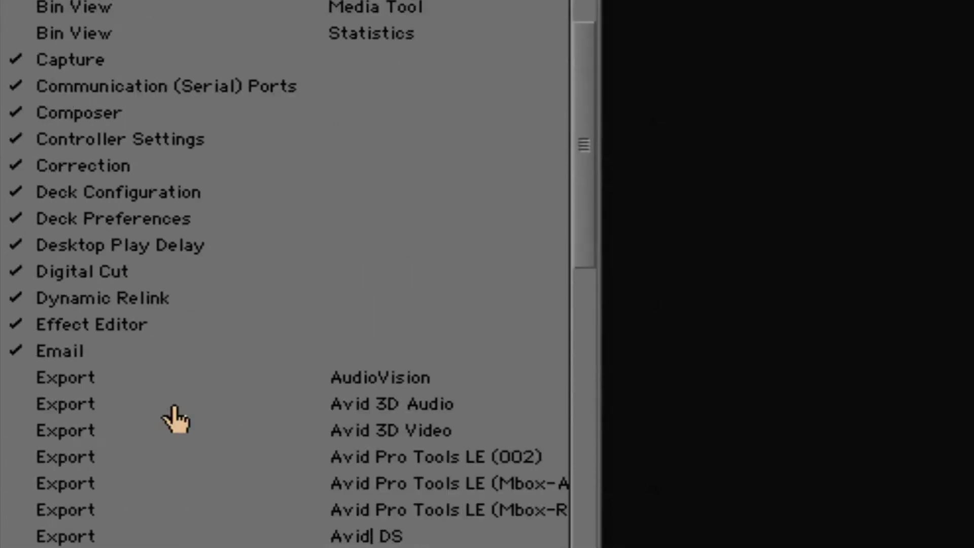
scroll(175, 419, "down", 10)
scroll(175, 418, "down", 10)
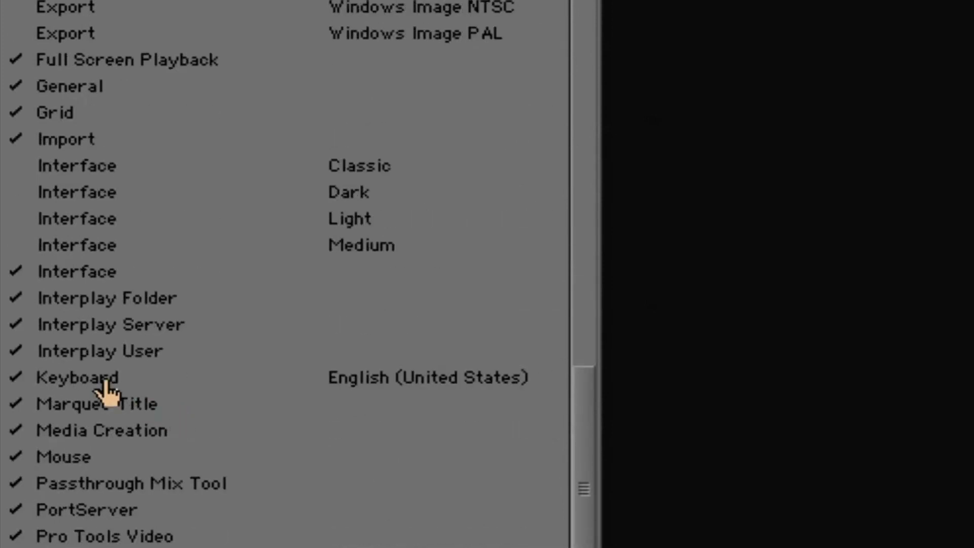
left_click(104, 380)
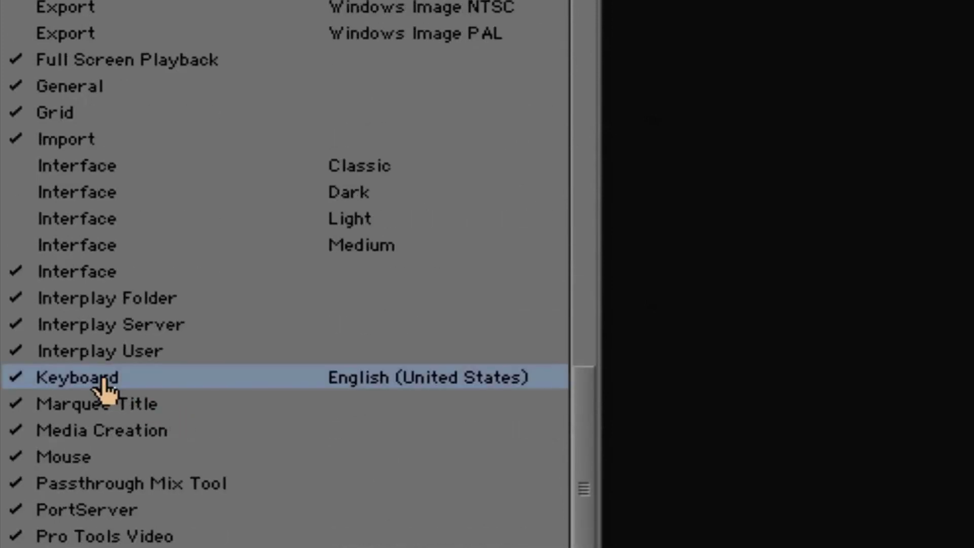
double_click(104, 383)
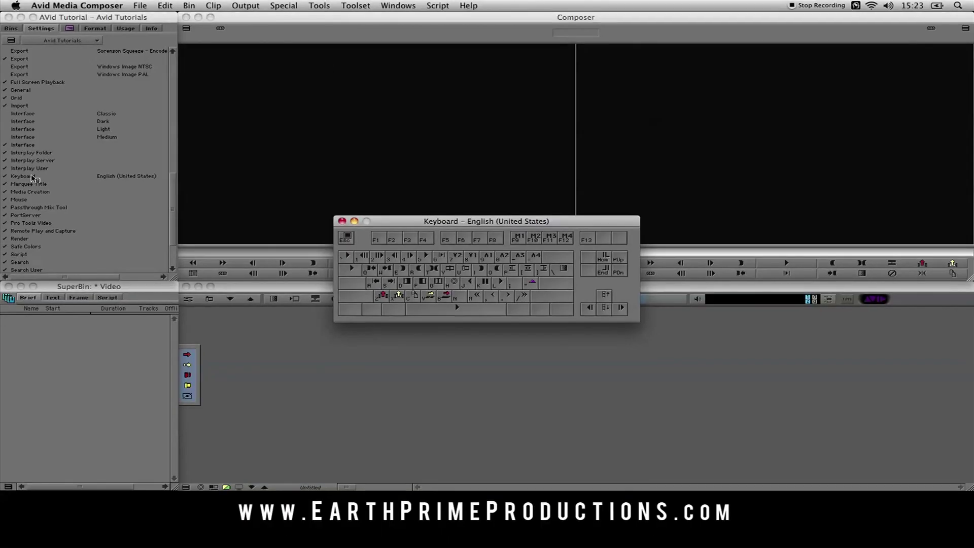
- Drag the Keyboard layout window down over the Timeline and nudge it into place
left_click_drag(485, 224, 488, 332)
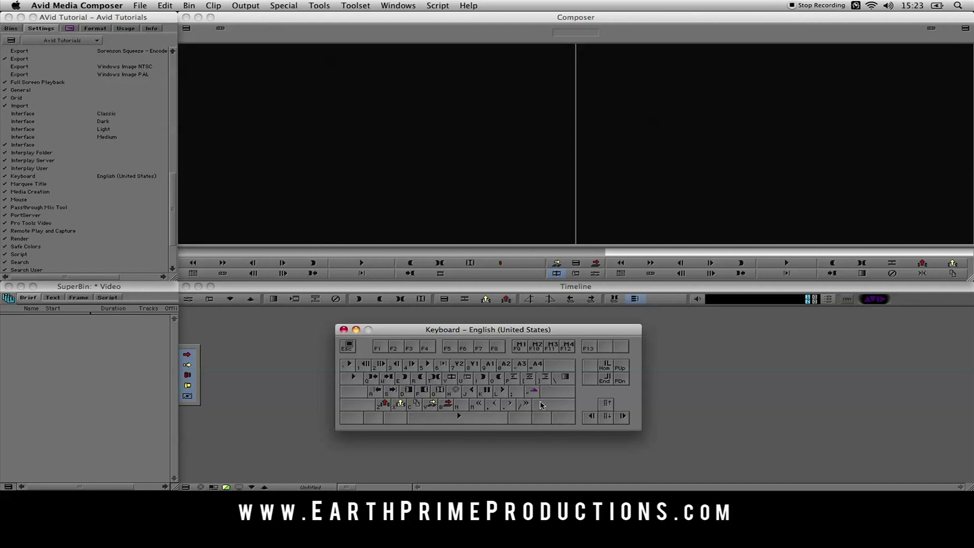
left_click_drag(463, 329, 471, 322)
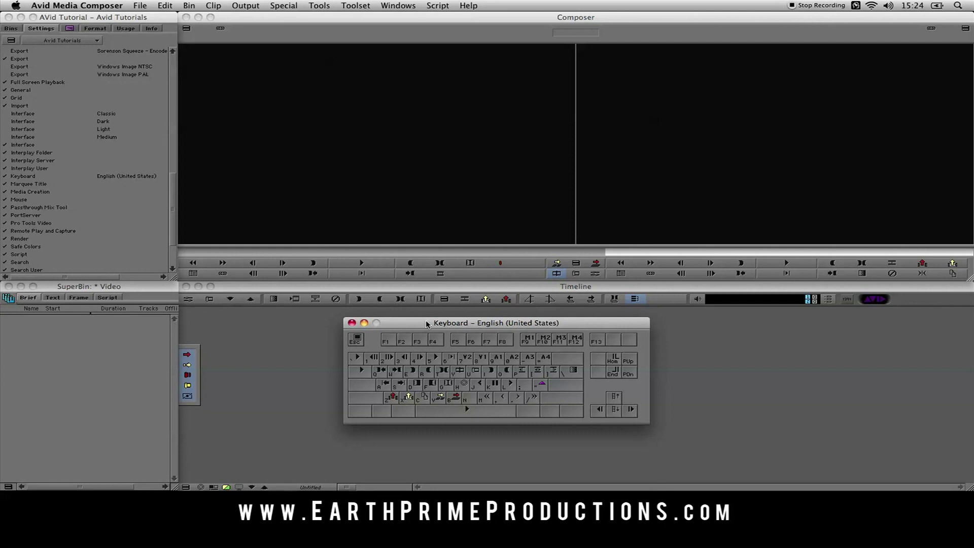
- Open the Command Palette from the Tools menu and move it to the screen centre
left_click(327, 7)
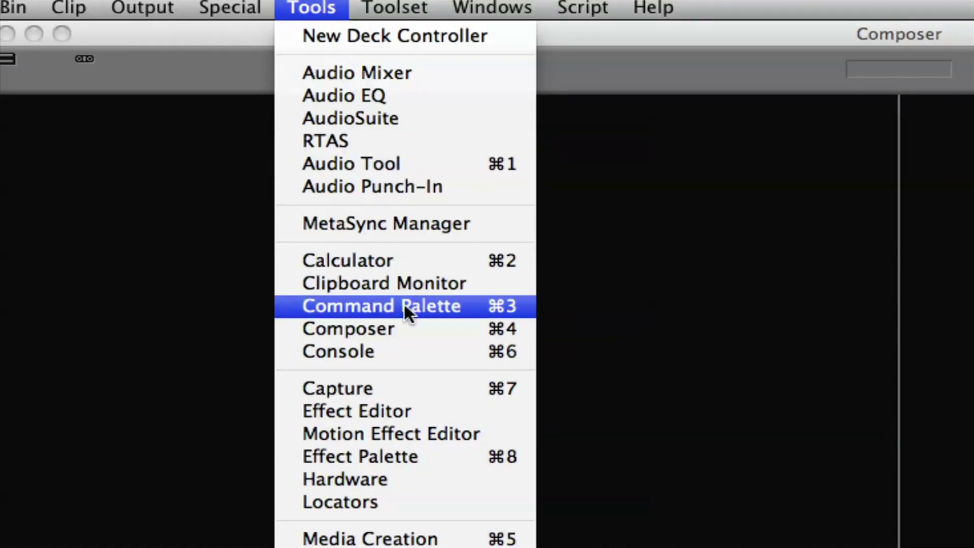
left_click(477, 307)
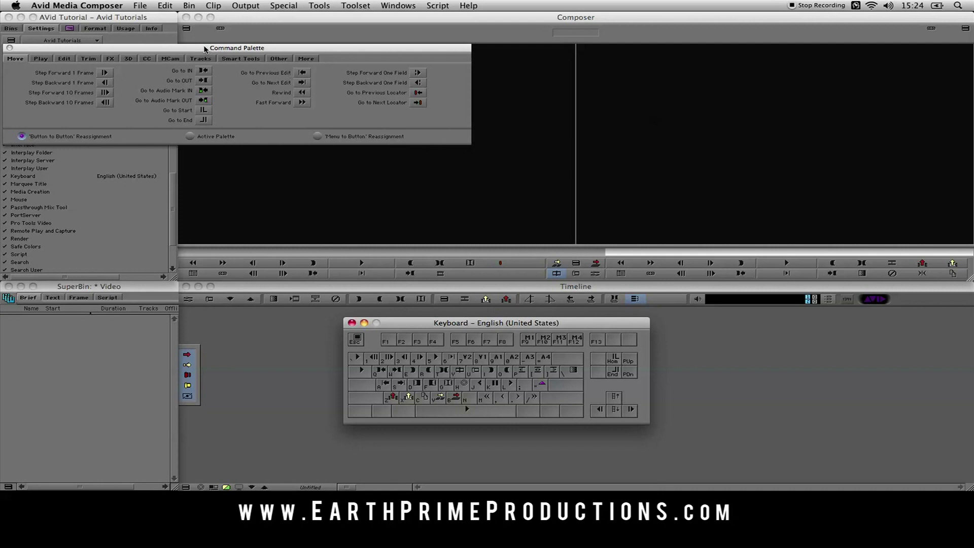
left_click_drag(205, 48, 469, 129)
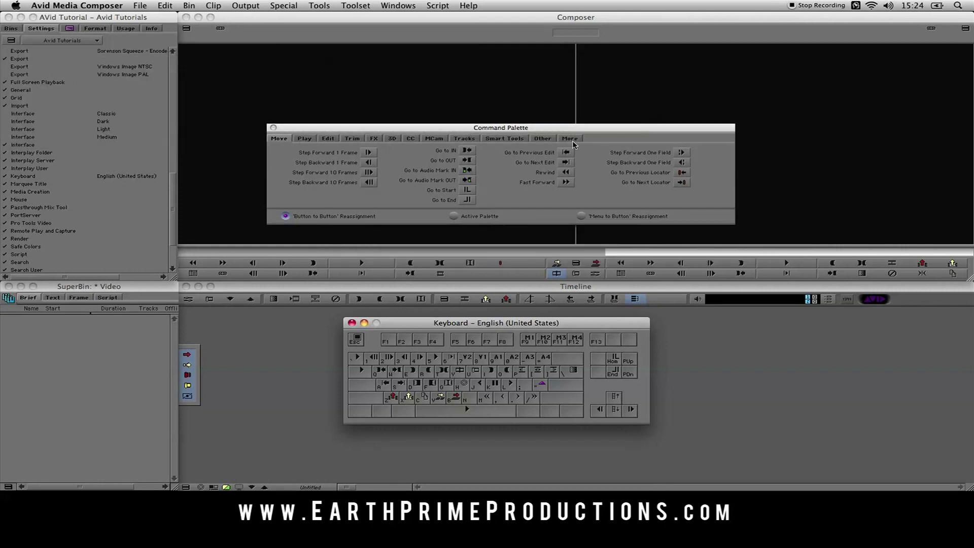
- Browse the Play, Edit, Trim, FX, 3D, CC, MCam, Tracks, Smart Tools and Other command tabs
left_click(304, 138)
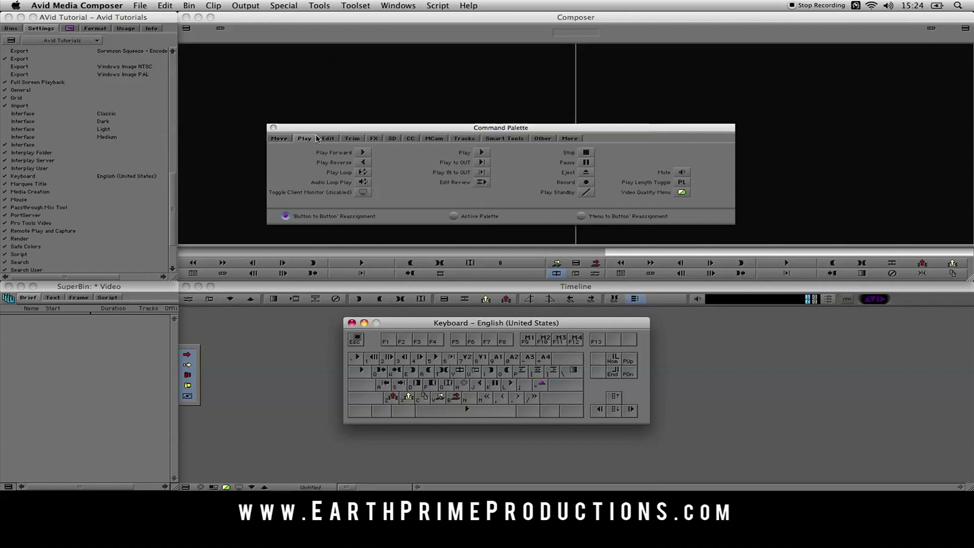
left_click(333, 139)
left_click(352, 139)
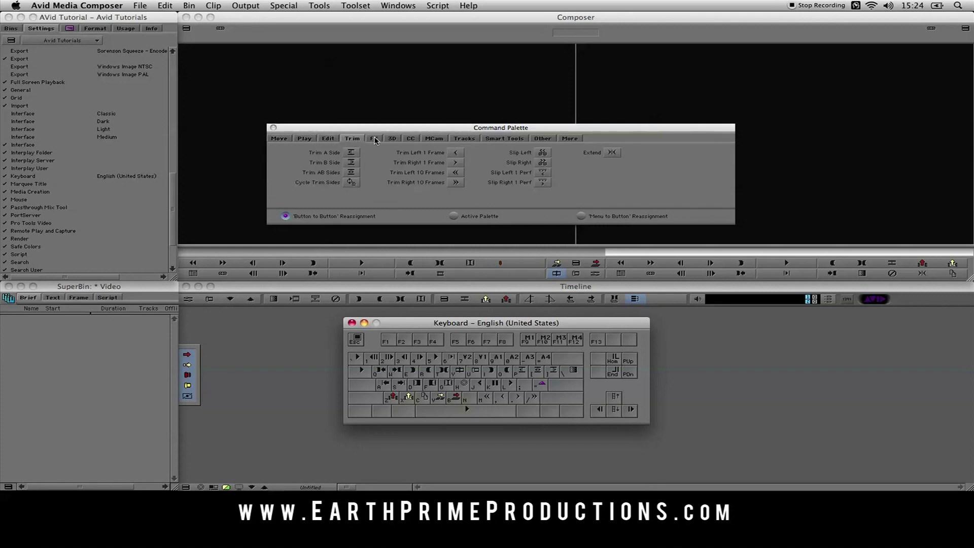
left_click(374, 139)
left_click(392, 139)
left_click(411, 139)
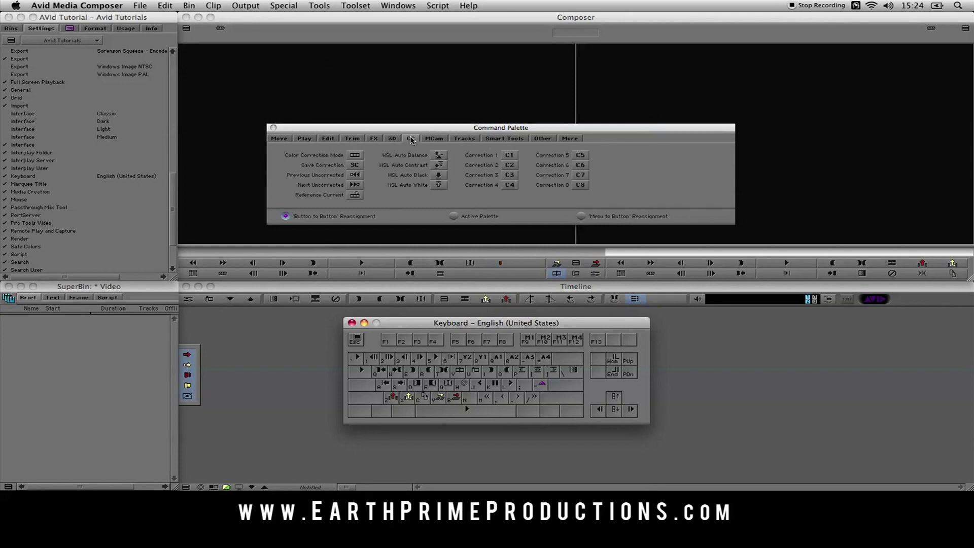
left_click(433, 139)
left_click(464, 139)
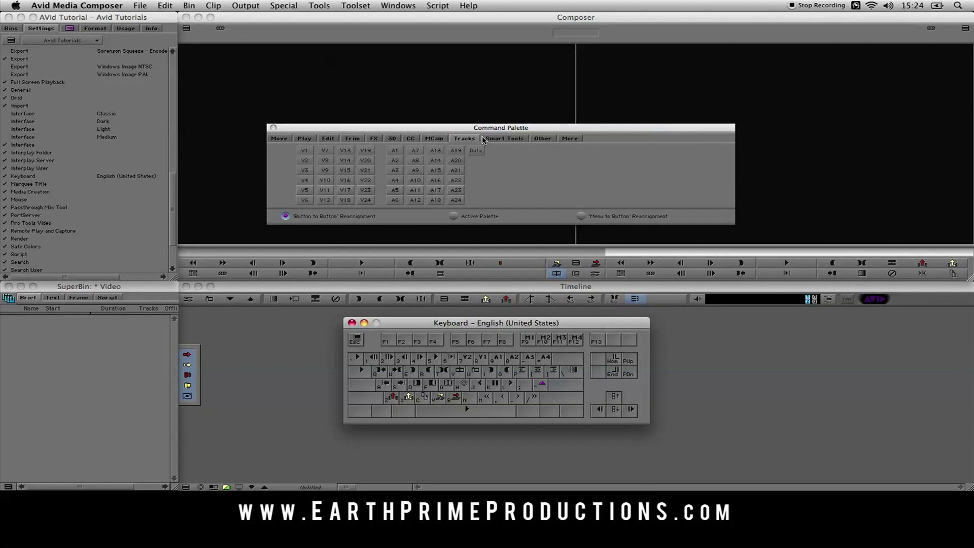
left_click(485, 139)
left_click(542, 139)
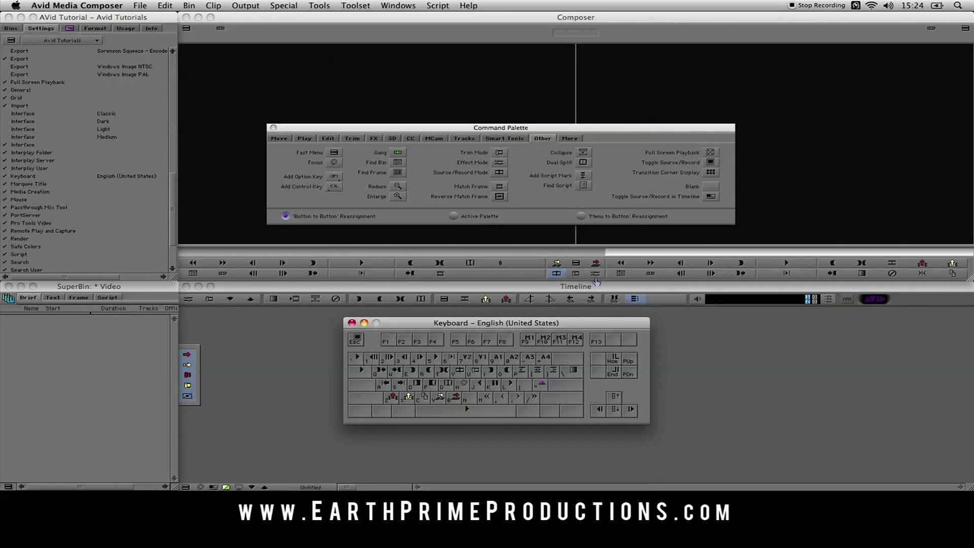
- Drag Find Bin from the Command Palette's Other tab onto the F7 key of the English (United States) layout
left_click_drag(596, 281, 506, 348)
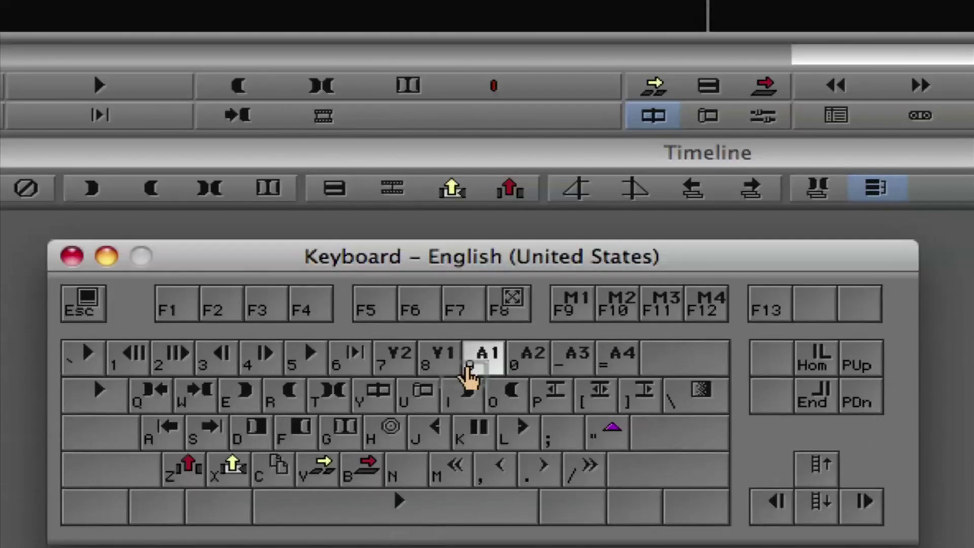
left_click_drag(463, 312, 463, 314)
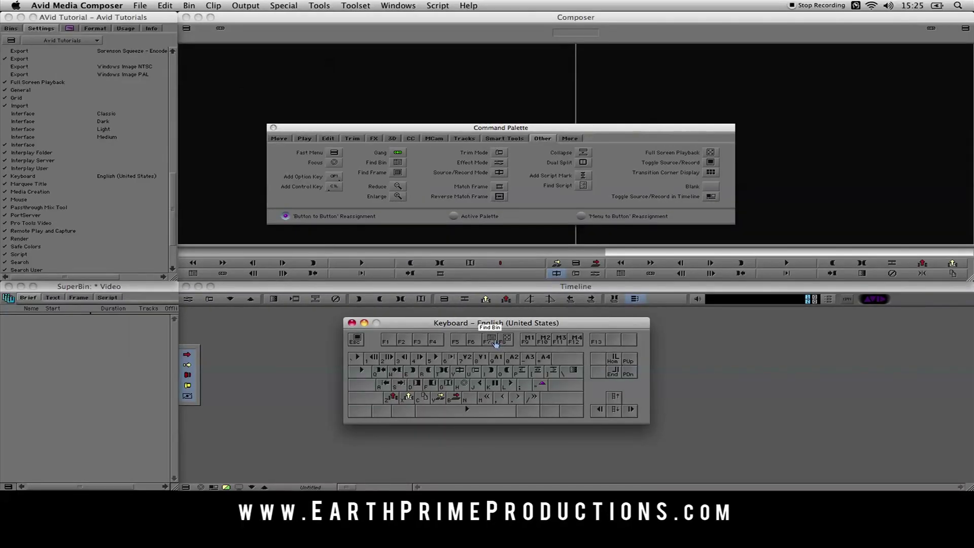
- Place Dual Split from the Other tab into an empty Record monitor button slot
left_click_drag(712, 187, 494, 343)
left_click_drag(473, 227, 471, 276)
left_click_drag(711, 189, 789, 268)
left_click_drag(582, 166, 786, 263)
- Add Video Quality Menu from the Play tab to the Timeline toolbar
left_click(305, 139)
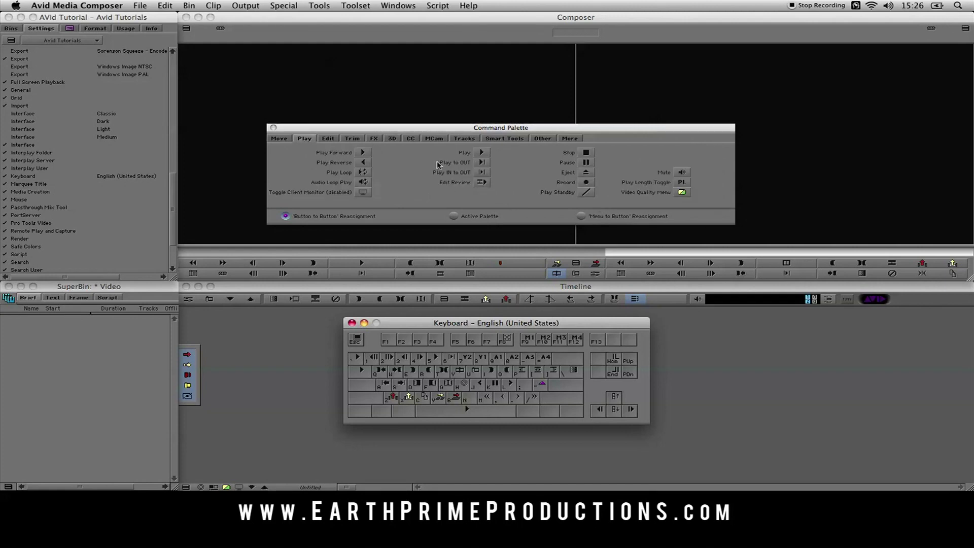
left_click_drag(478, 155, 787, 263)
left_click_drag(679, 196, 657, 299)
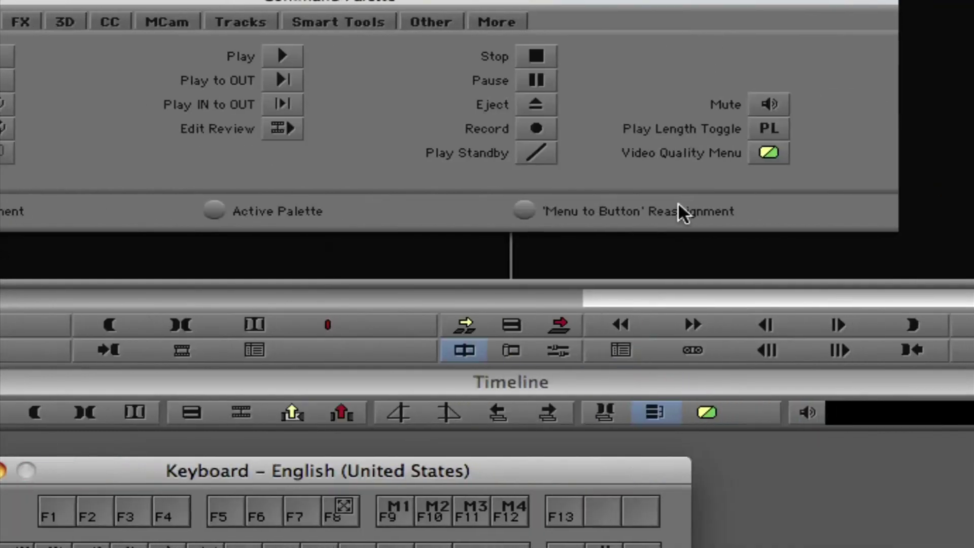
- Switch the Command Palette to Menu to Button Reassignment and select the empty Timeline toolbar slot
left_click(526, 211)
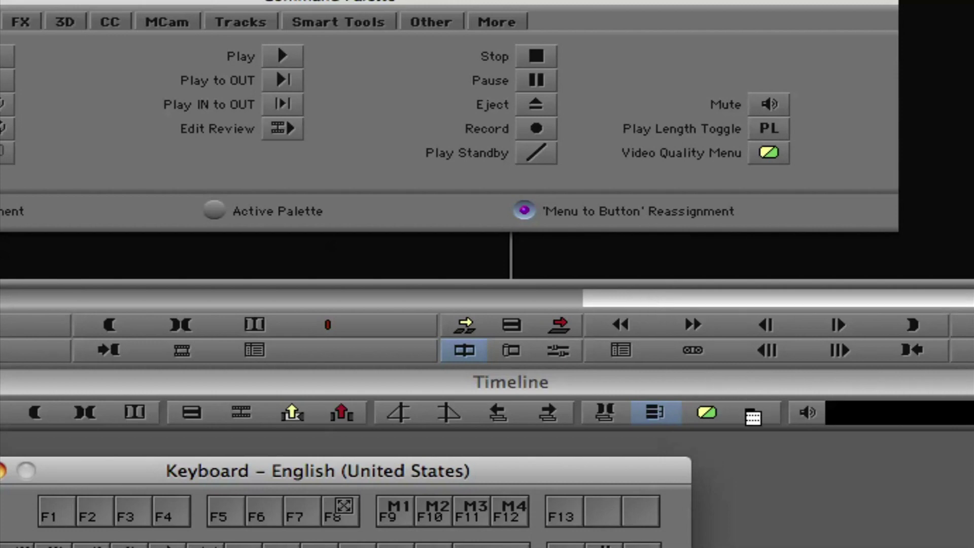
left_click(754, 415)
left_click(755, 414)
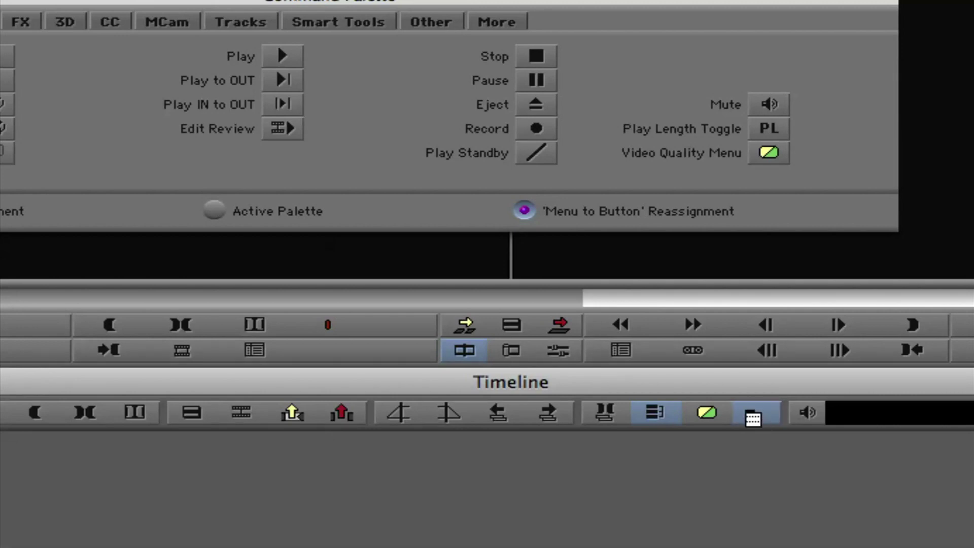
left_click(753, 415)
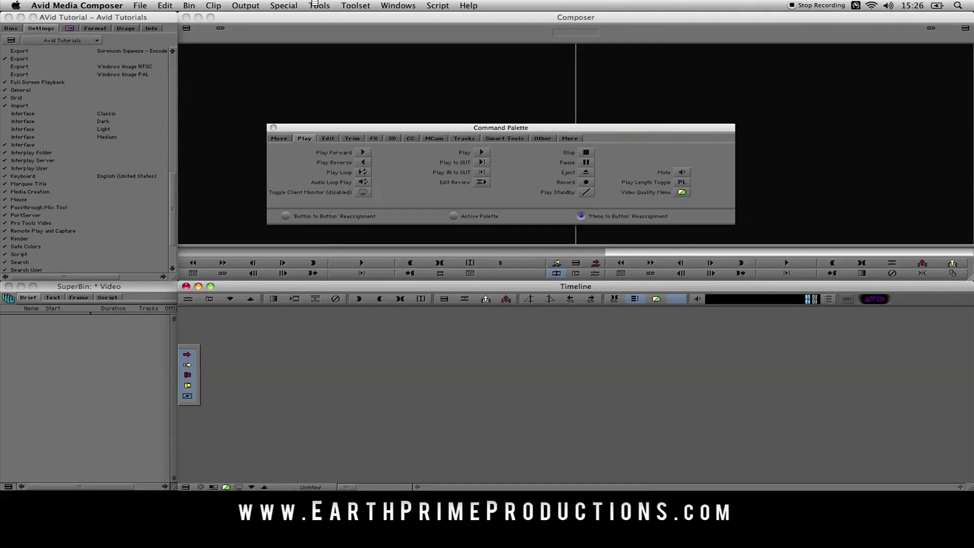
- Choose Special > MultiCamera Mode so the selected Timeline button becomes MM, then dismiss the menus
left_click(318, 6)
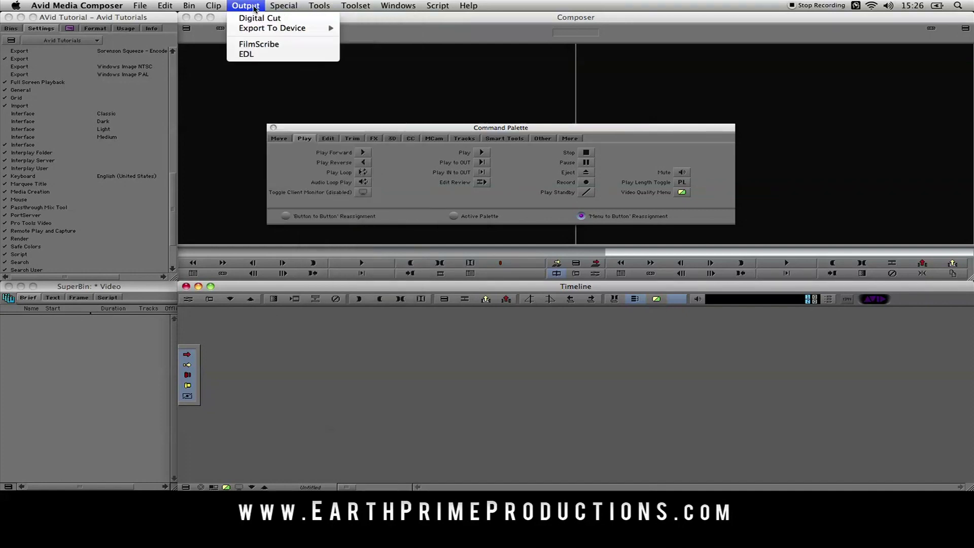
mouse_move(277, 8)
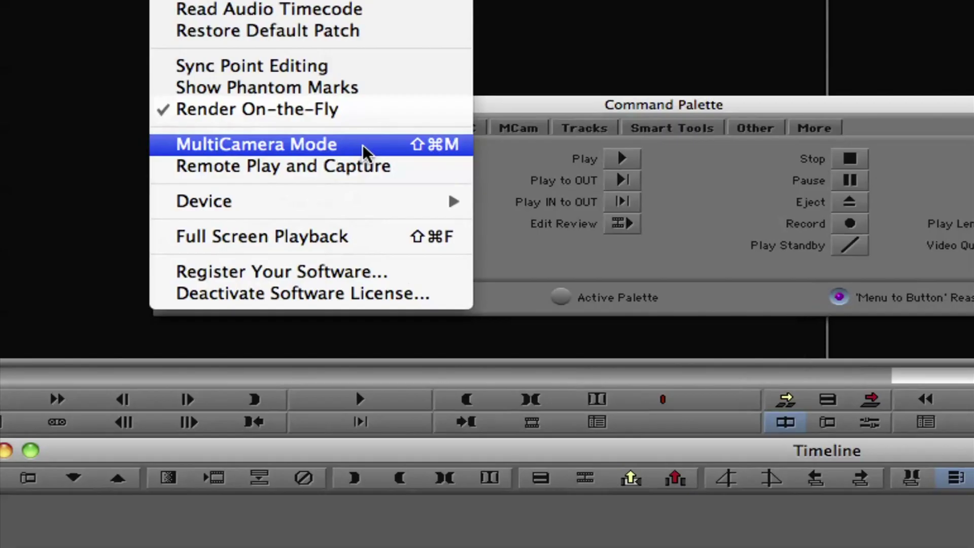
left_click(364, 147)
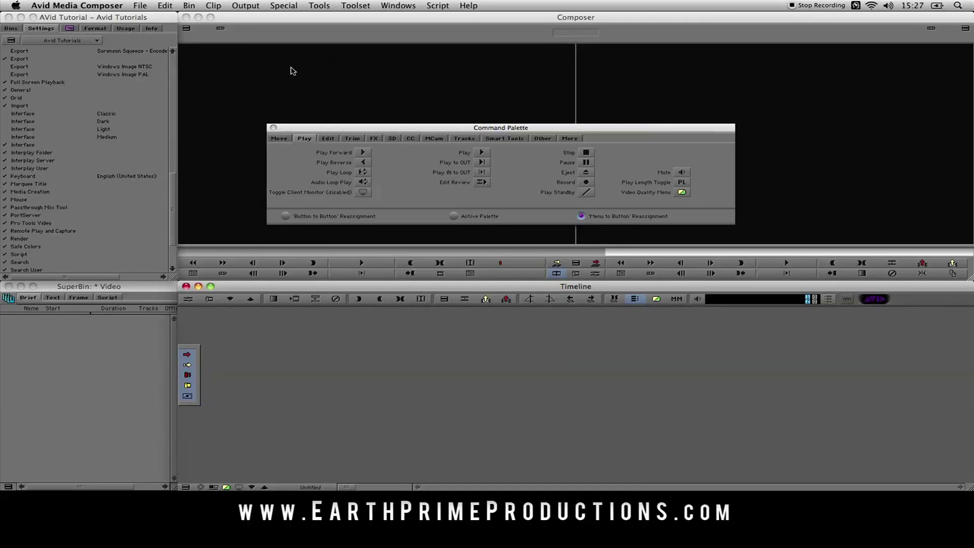
left_click(146, 5)
mouse_move(399, 6)
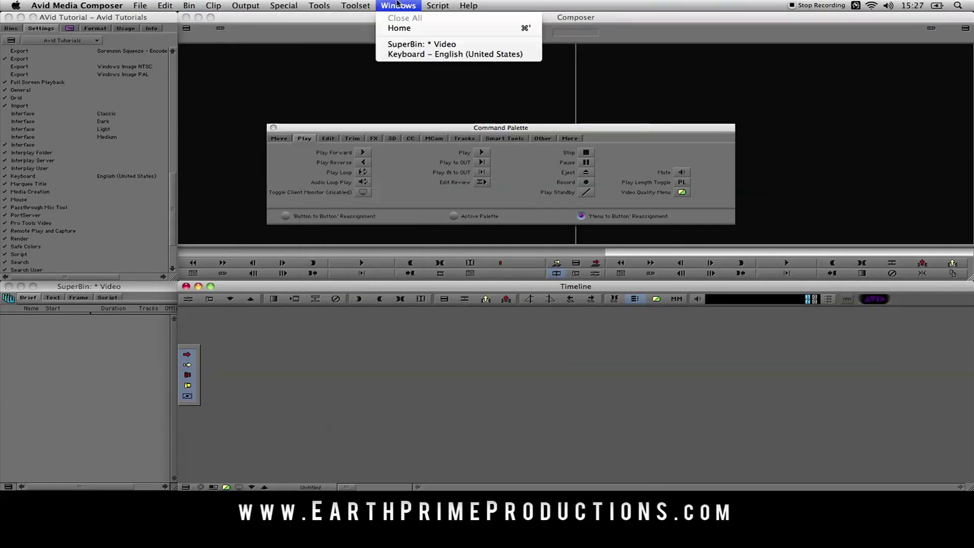
left_click(695, 251)
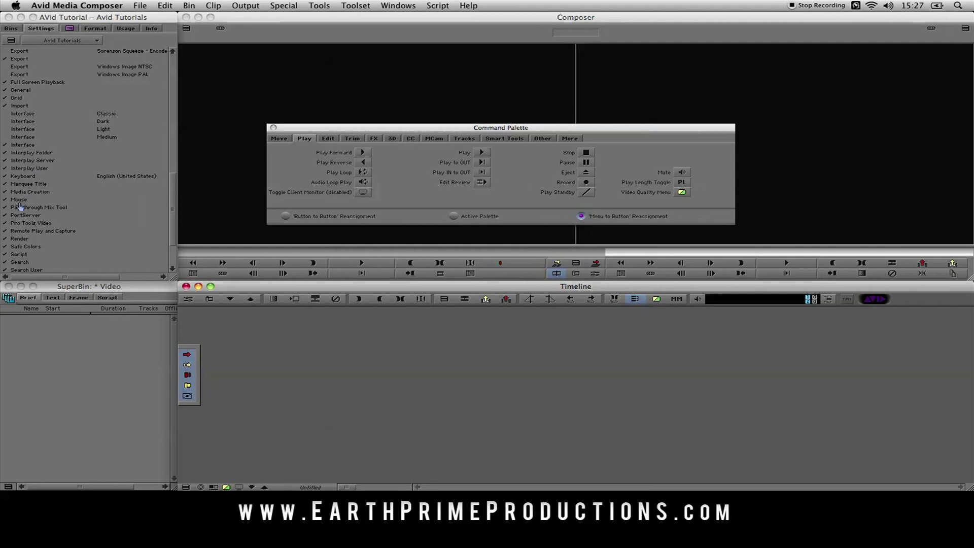
- Open Keyboard from the Settings list and move the Command Palette up off the keyboard
left_click(51, 129)
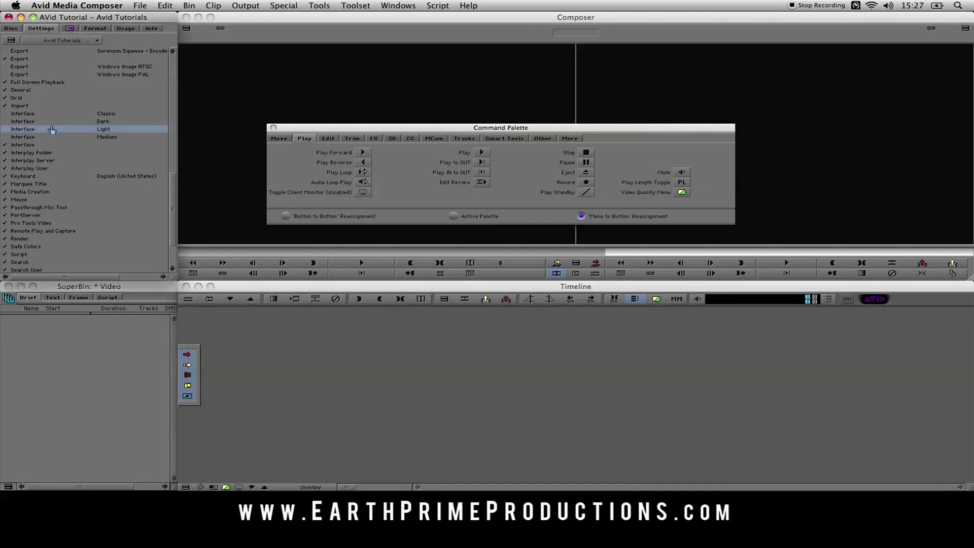
double_click(21, 177)
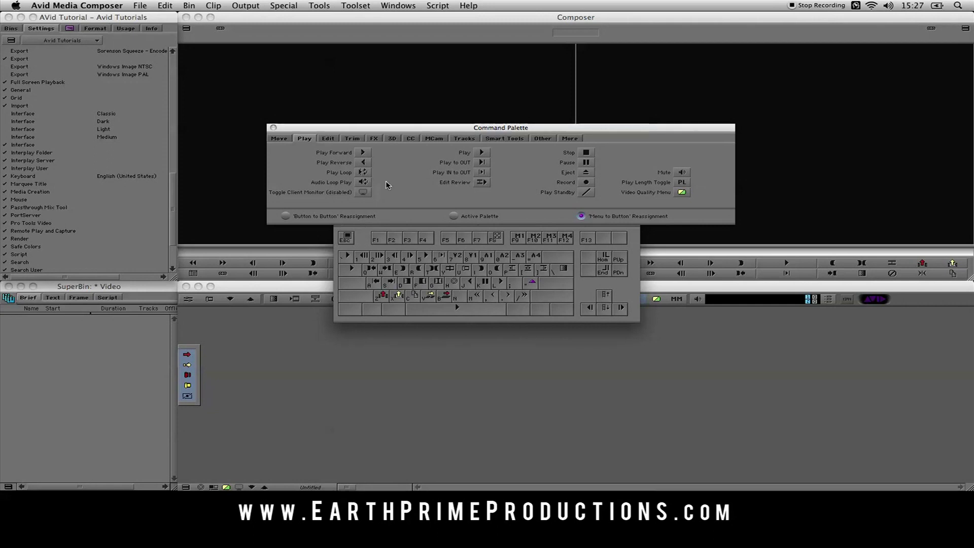
left_click_drag(401, 128, 400, 112)
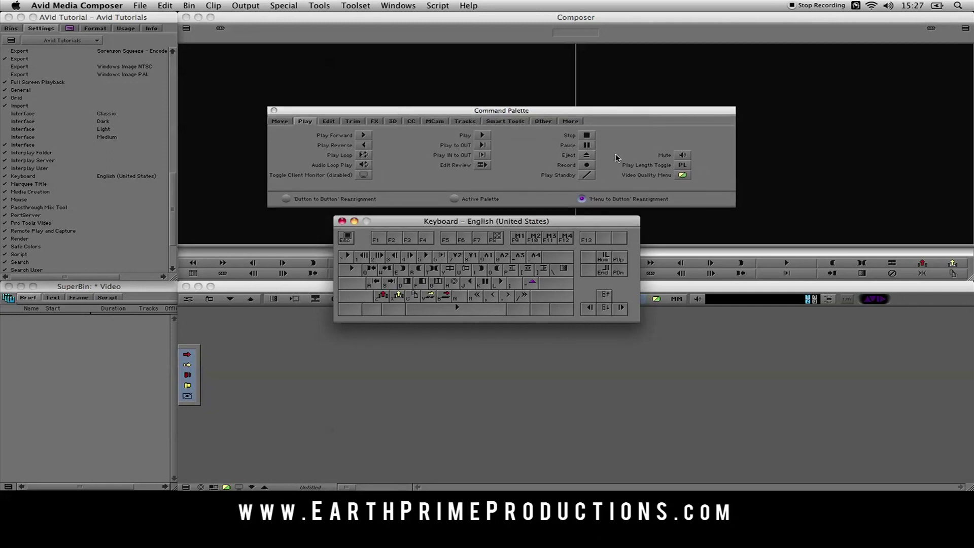
- Map Clip > Render at Position to the F7 key
left_click(479, 239)
left_click(356, 5)
mouse_move(399, 5)
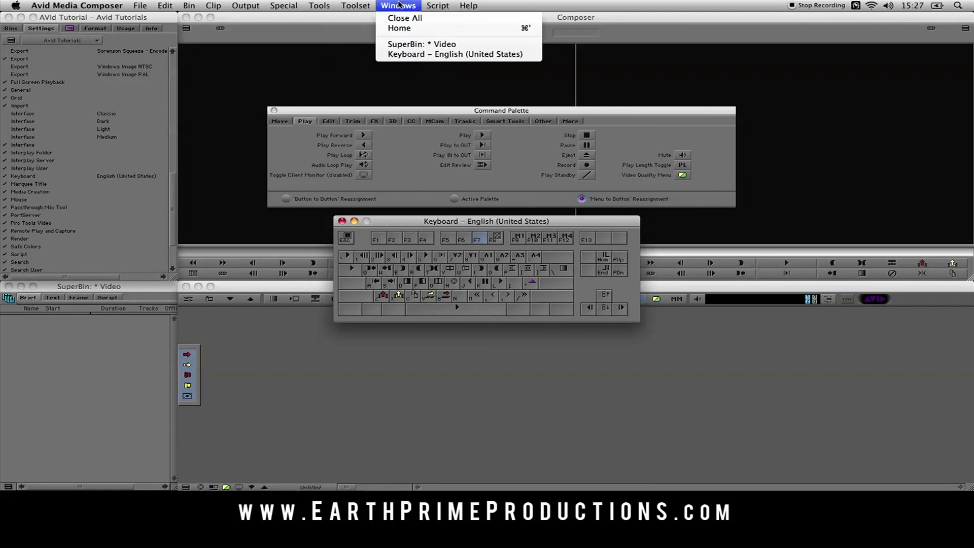
mouse_move(324, 3)
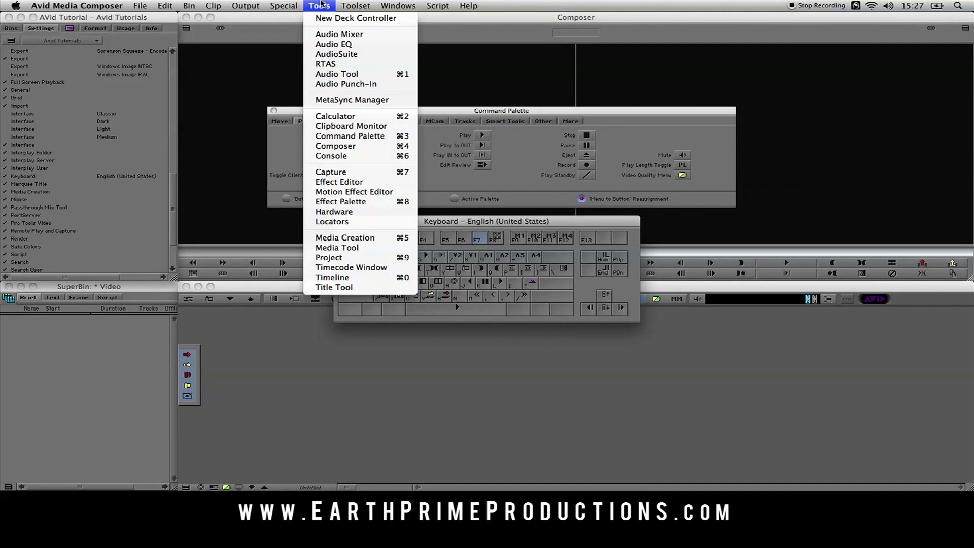
mouse_move(261, 4)
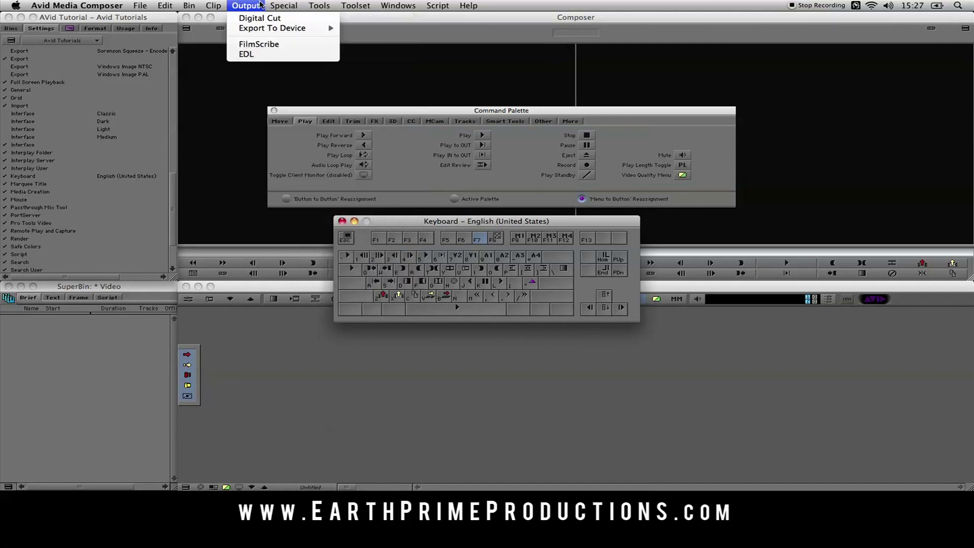
mouse_move(220, 7)
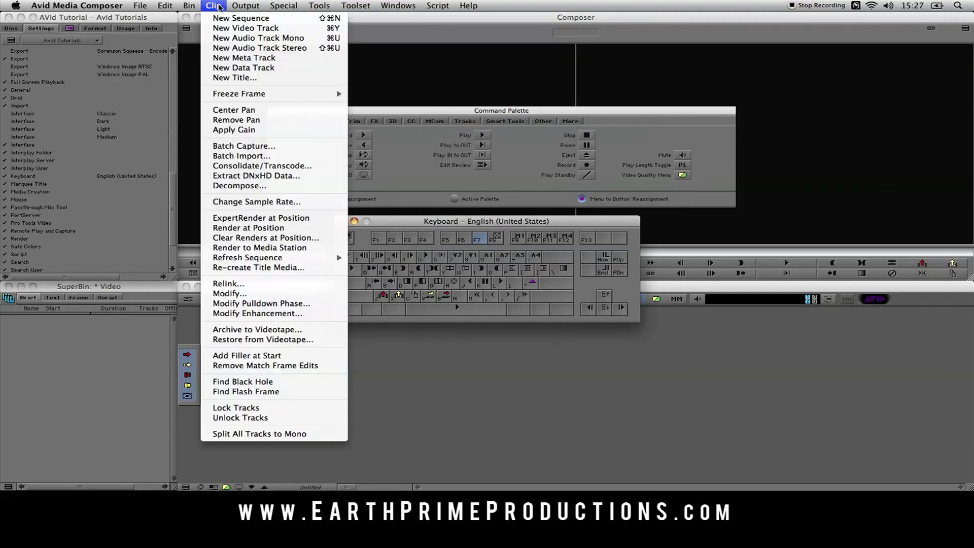
left_click(248, 231)
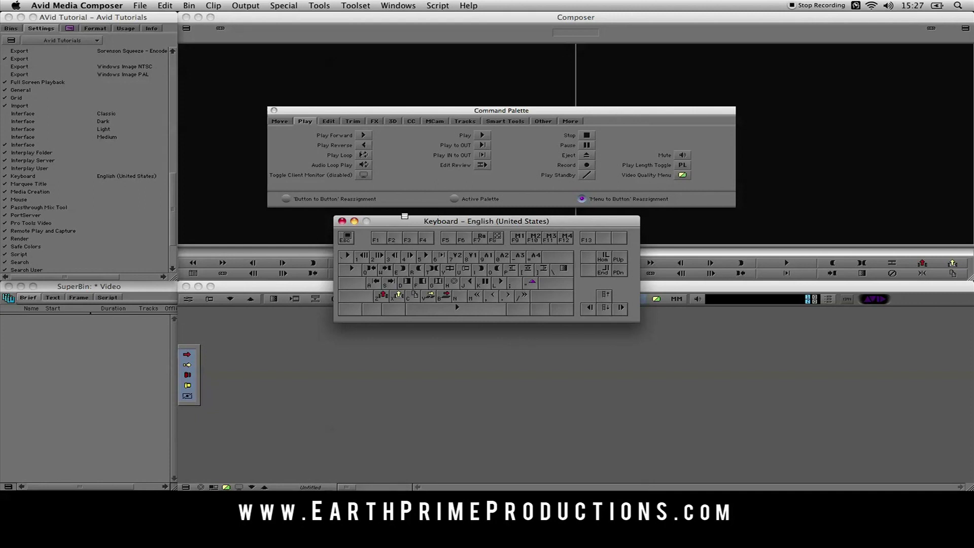
- Drag the Keyboard window down and right to uncover the Timeline buttons
left_click_drag(400, 224, 435, 344)
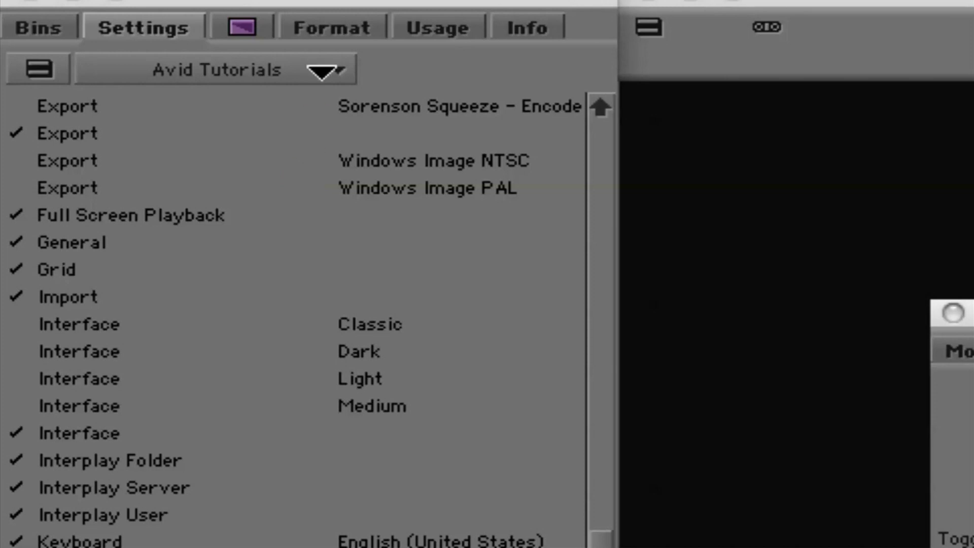
left_click(323, 69)
- Switch to the other user profile, then select Avid Tutorials again to reload its workspace
left_click(292, 102)
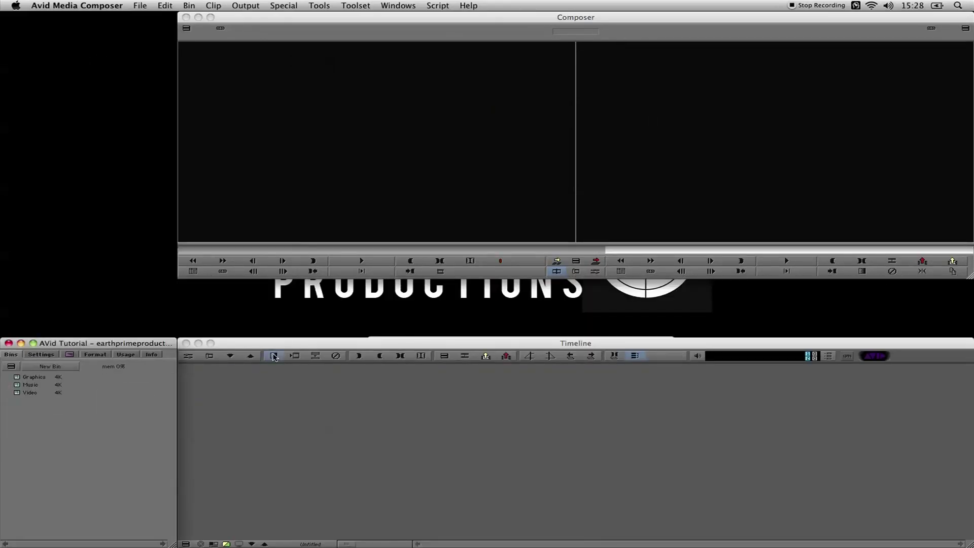
left_click(45, 356)
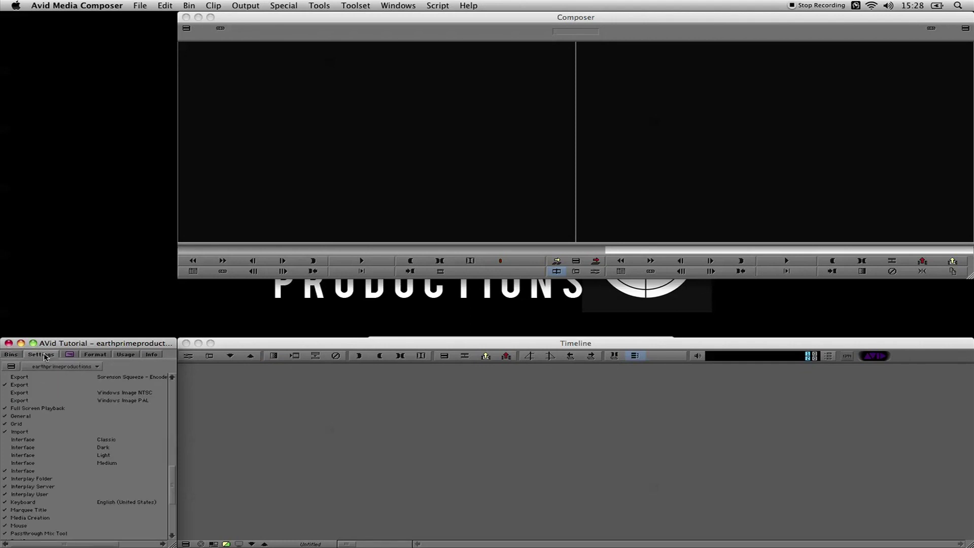
left_click(69, 367)
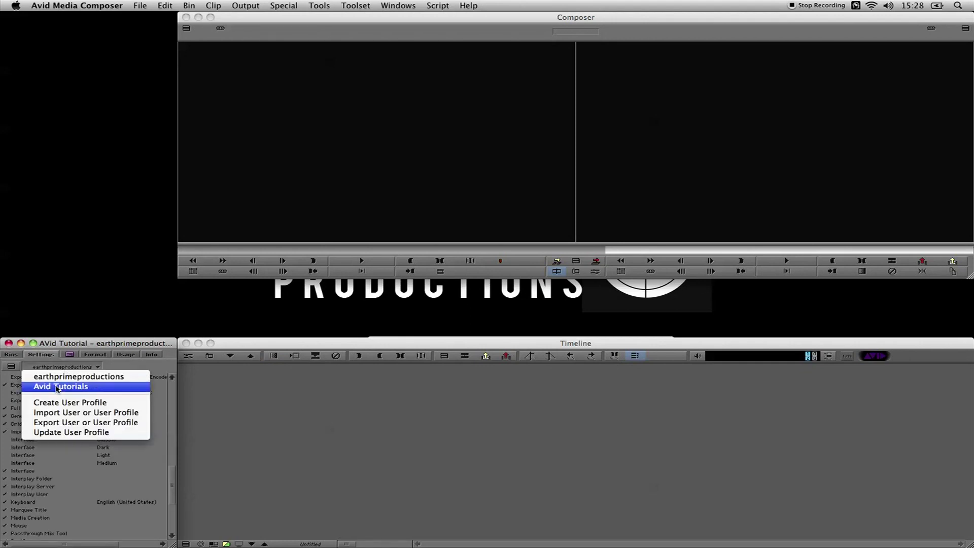
left_click(56, 387)
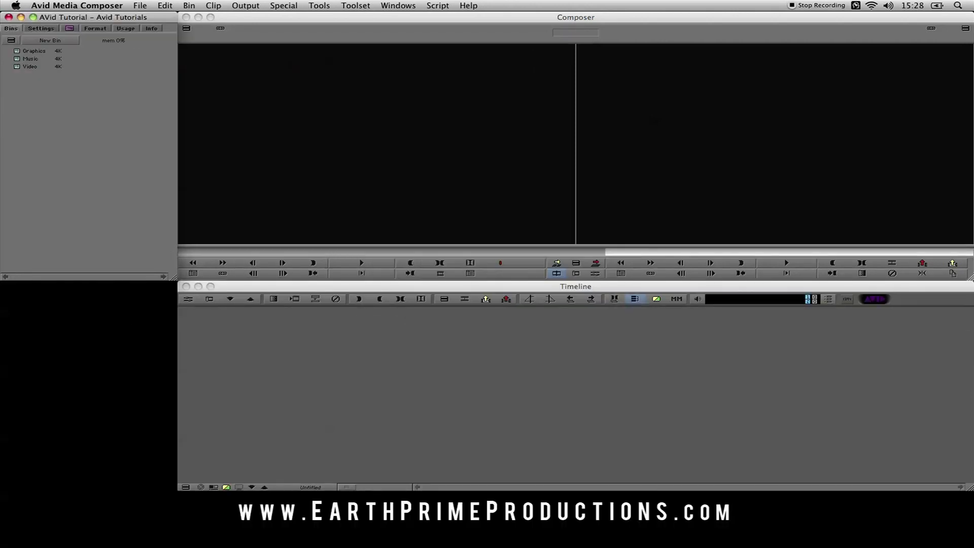
- Double-click the Graphics, Music and Video bins in succession, leaving Video displayed in the SuperBin
double_click(17, 51)
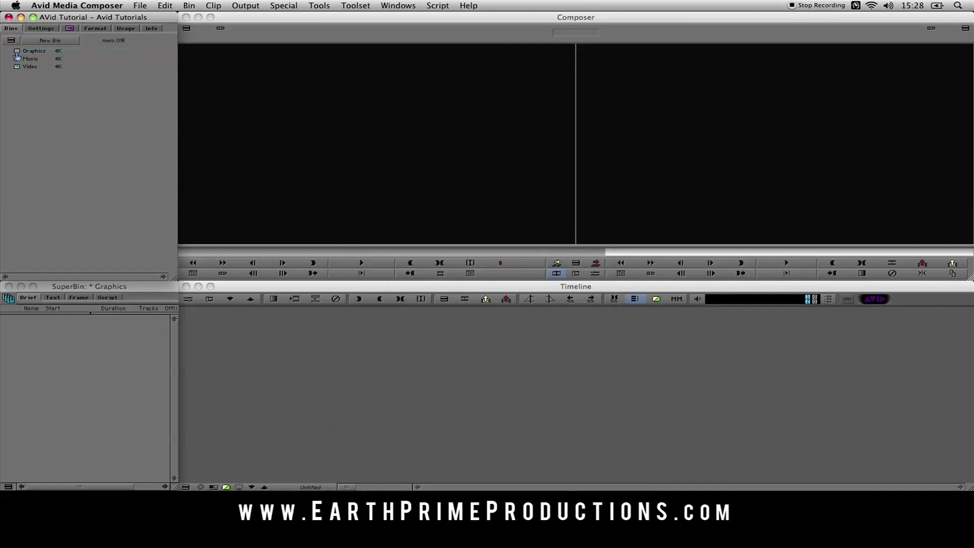
double_click(17, 58)
left_click(17, 67)
double_click(16, 67)
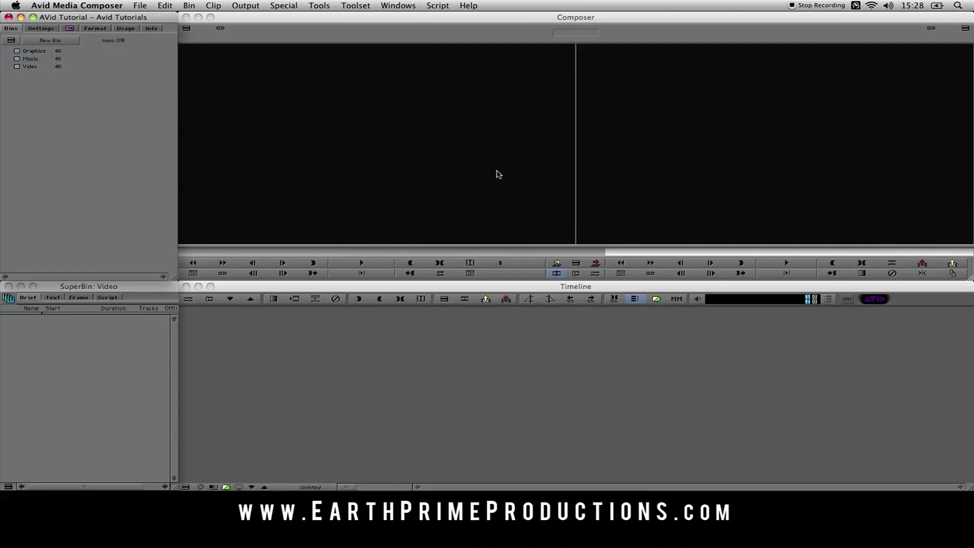